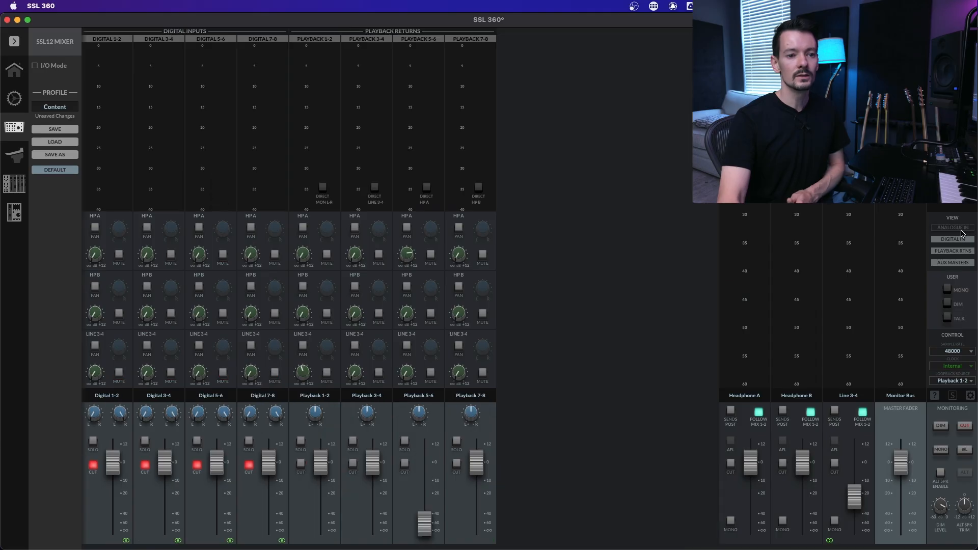
Show only the analogue input channels in the mixer and switch off Line mode on Analogue 1
left_click(961, 241)
left_click(962, 252)
left_click(961, 263)
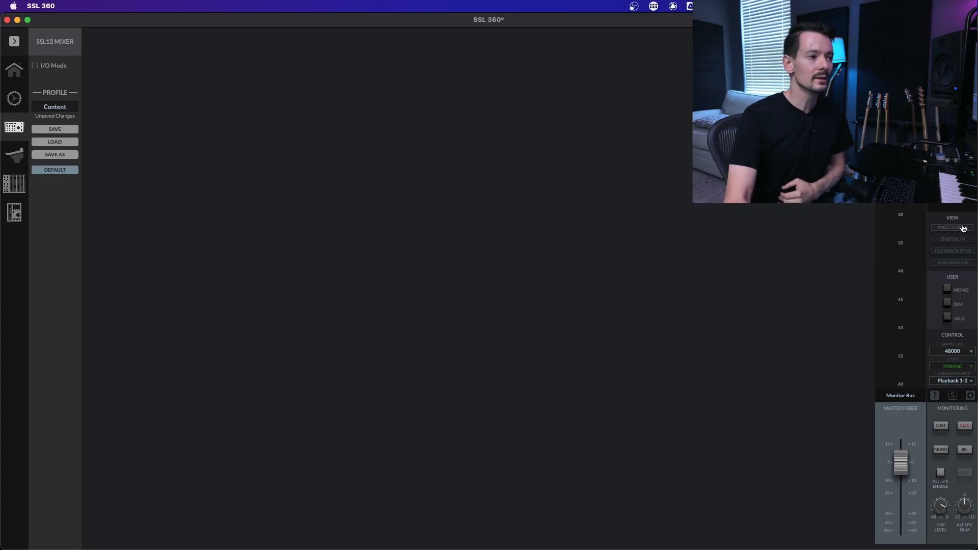
left_click(962, 228)
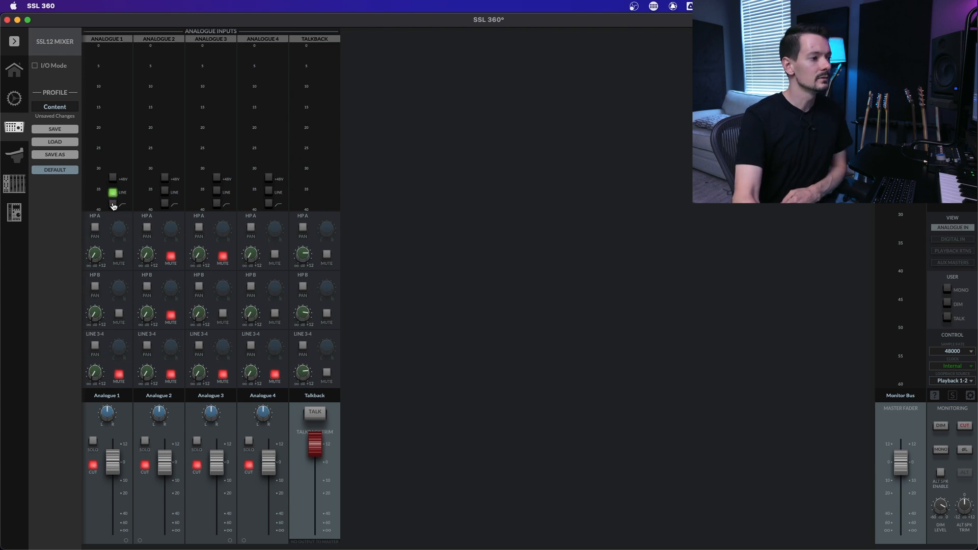
left_click(113, 192)
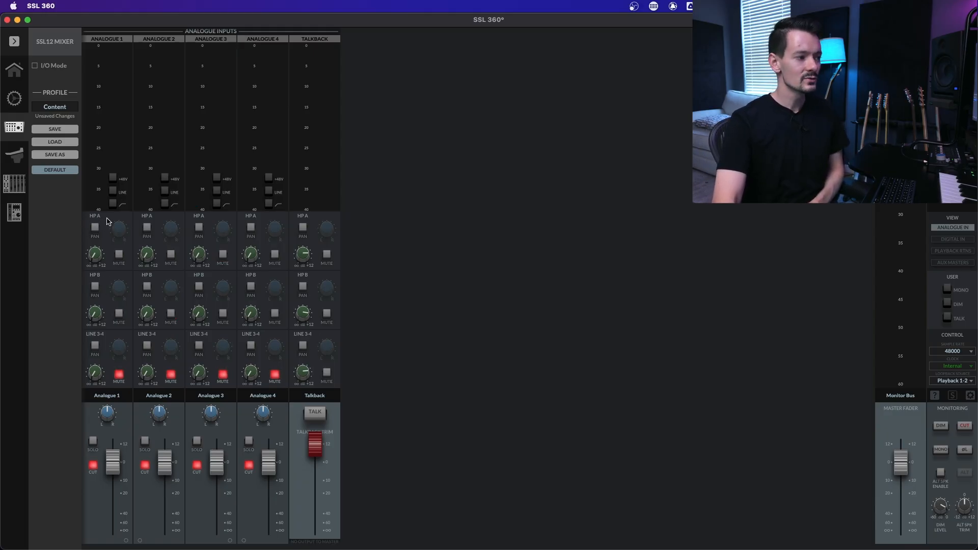
Try an independent HP A pan of -6 on Analogue 1 and switch the pan override off again
mouse_move(89, 256)
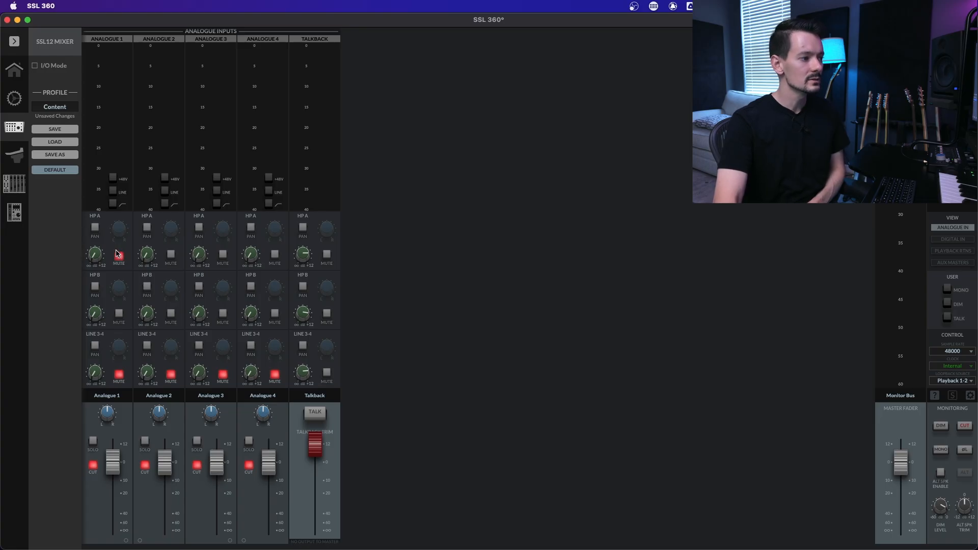
left_click(95, 227)
mouse_move(120, 236)
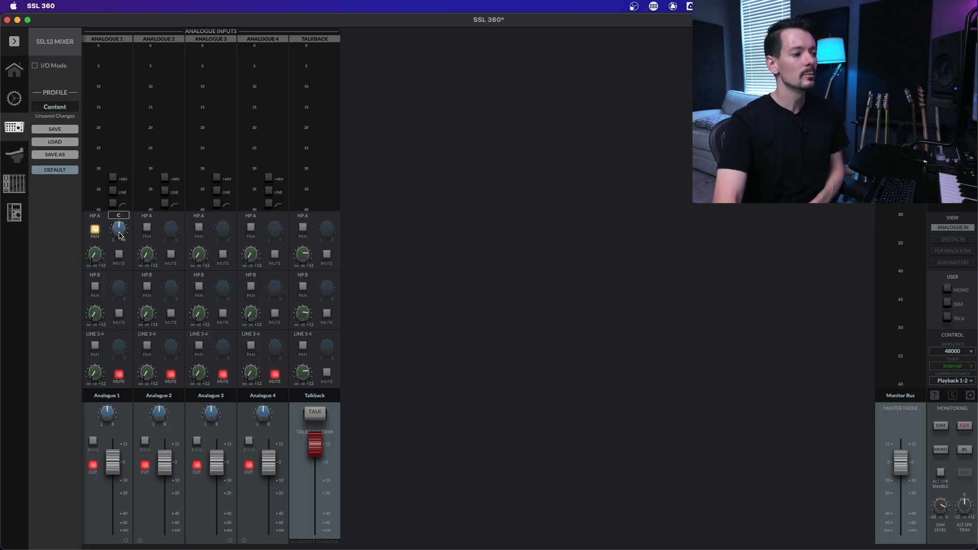
left_click_drag(120, 234, 121, 261)
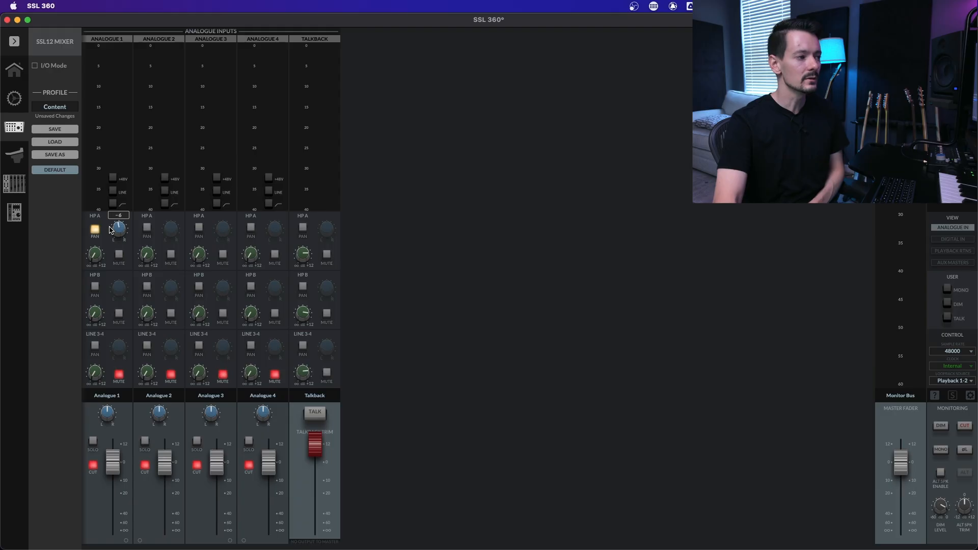
left_click(97, 228)
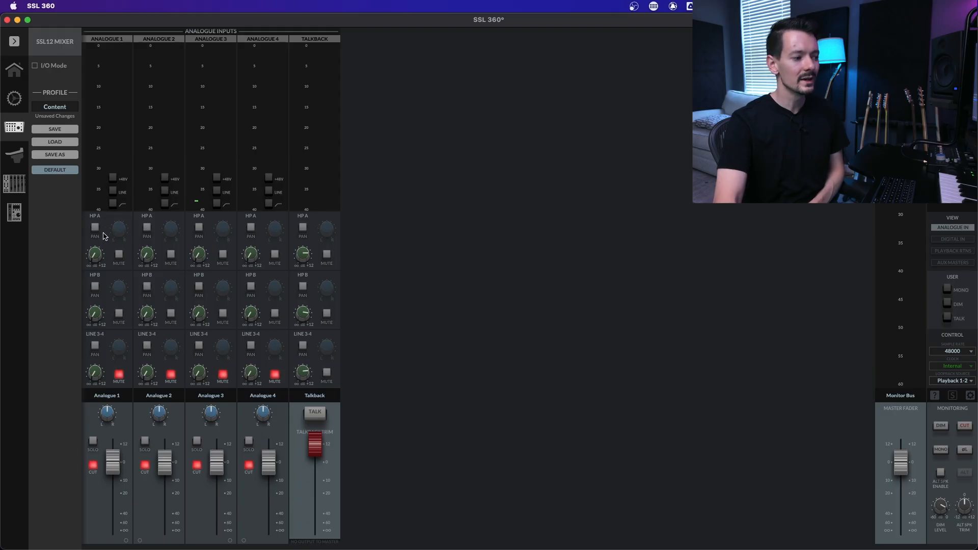
mouse_move(107, 414)
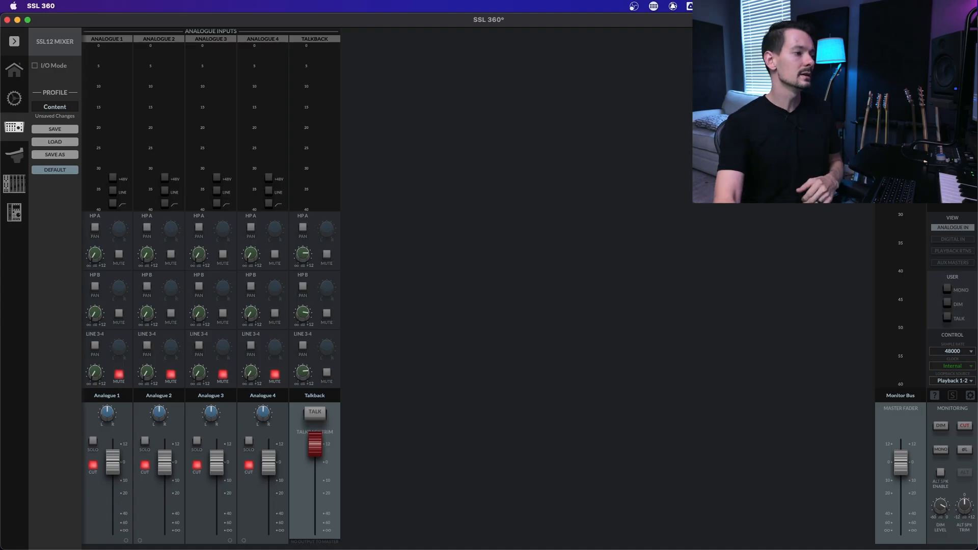
Enable the independent HP B pan on Analogue 1, 2, 3 and 4
mouse_move(192, 310)
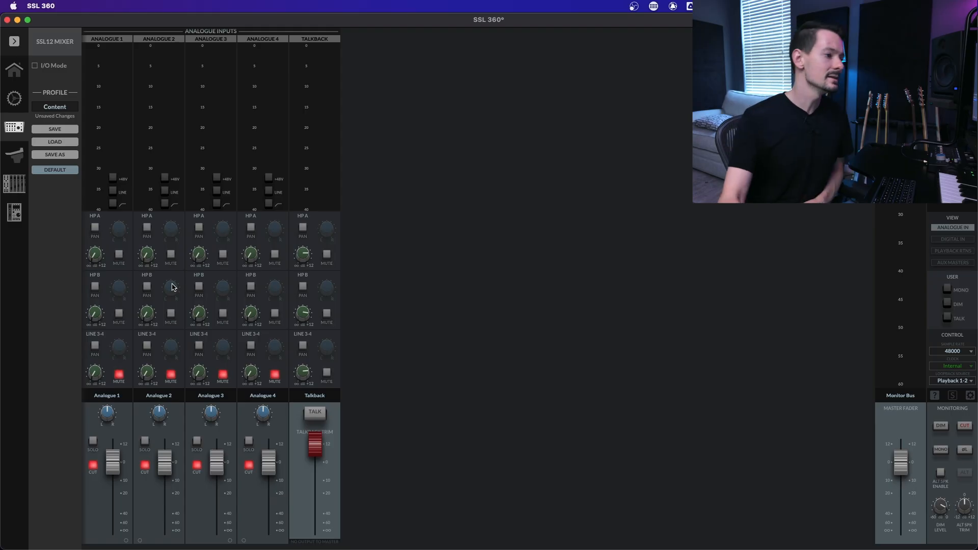
left_click(95, 287)
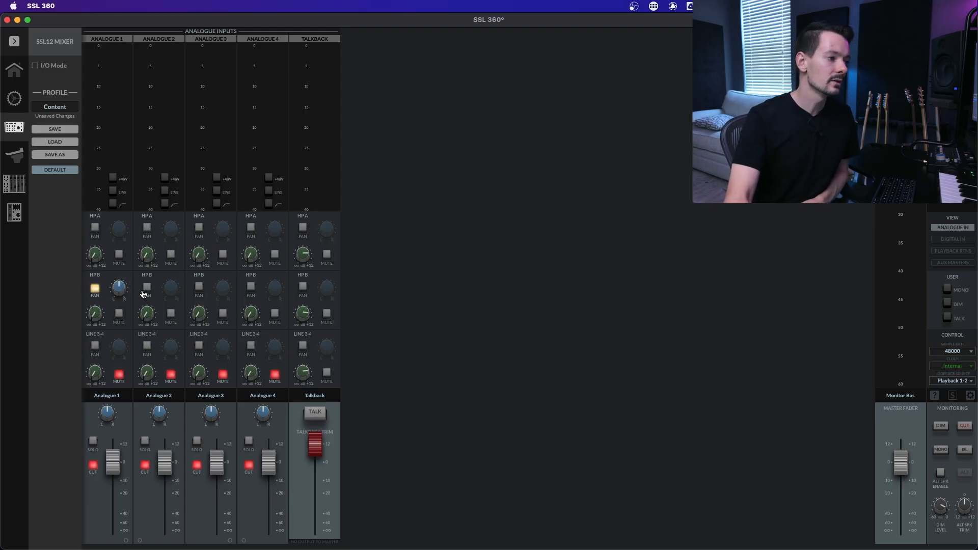
left_click(147, 288)
left_click(199, 288)
left_click(250, 288)
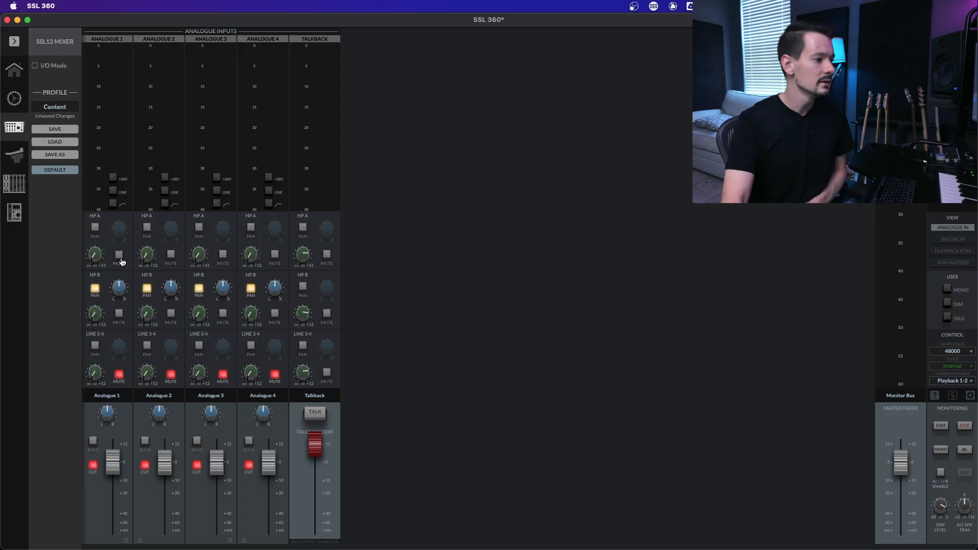
Try the HP B mute and send level on Analogue 1, restoring both
left_click(118, 316)
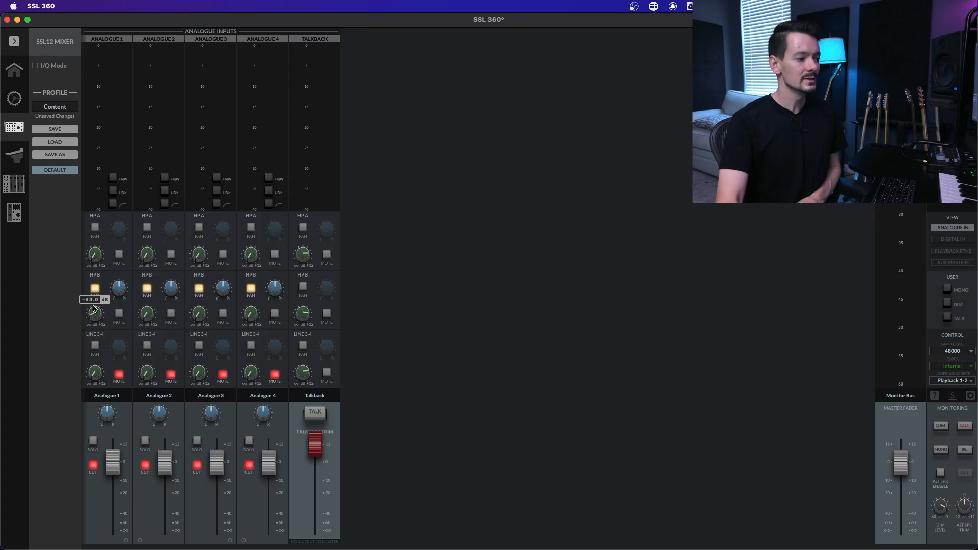
left_click_drag(88, 245, 97, 315)
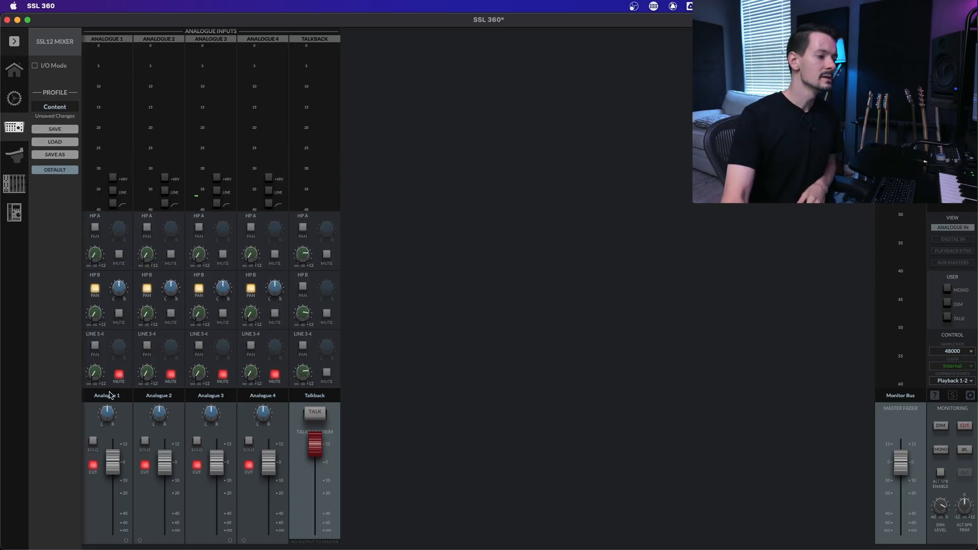
mouse_move(95, 378)
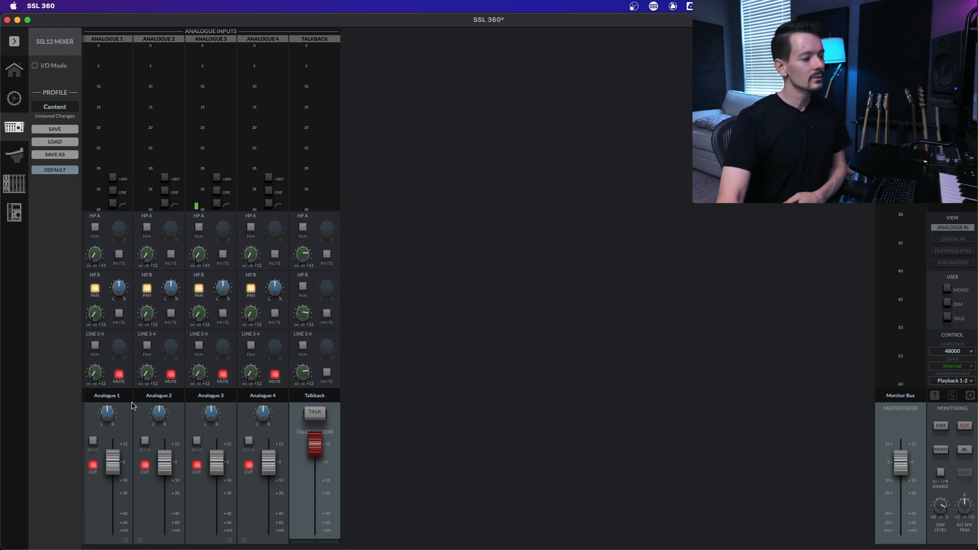
Try the cut and solo switches on Analogue 1 and 2 and the talkback switch, restoring the original states
mouse_move(104, 422)
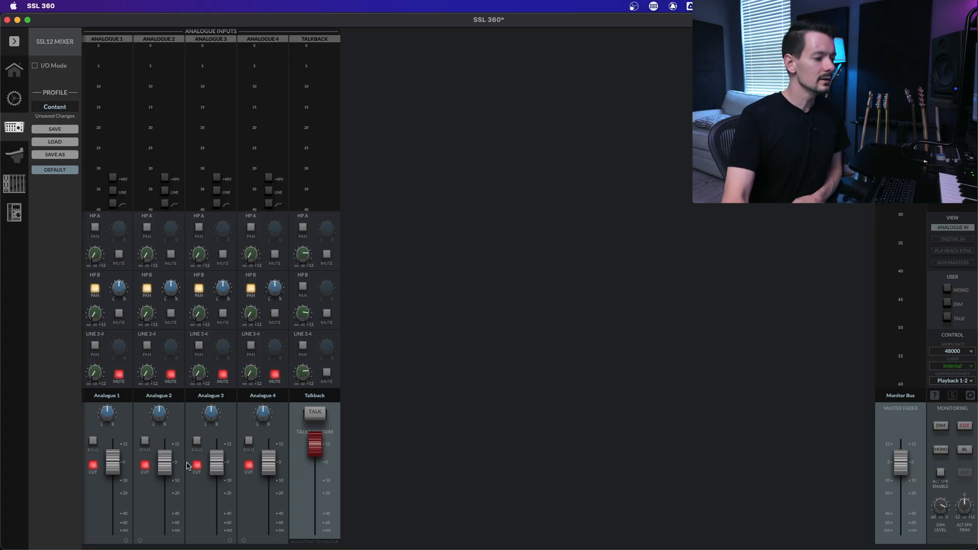
left_click(92, 465)
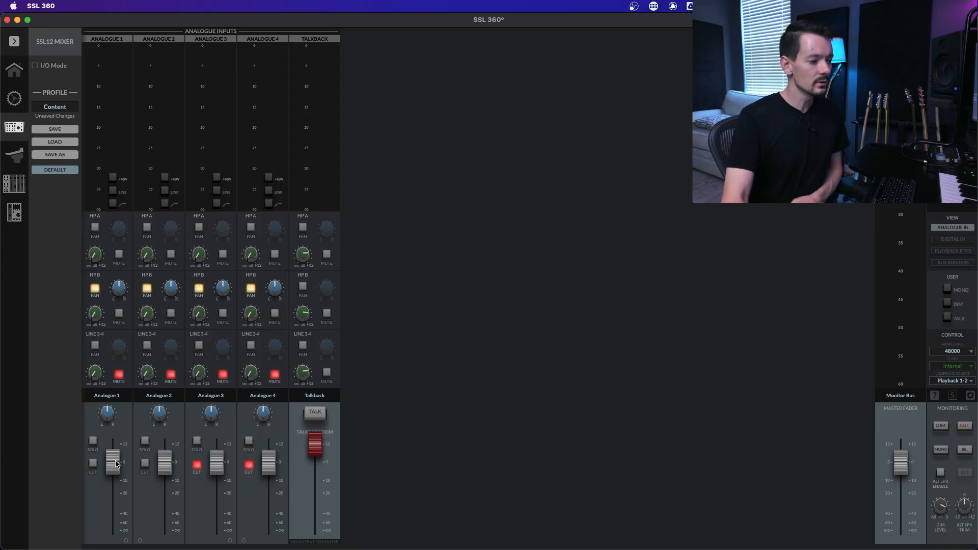
left_click(145, 443)
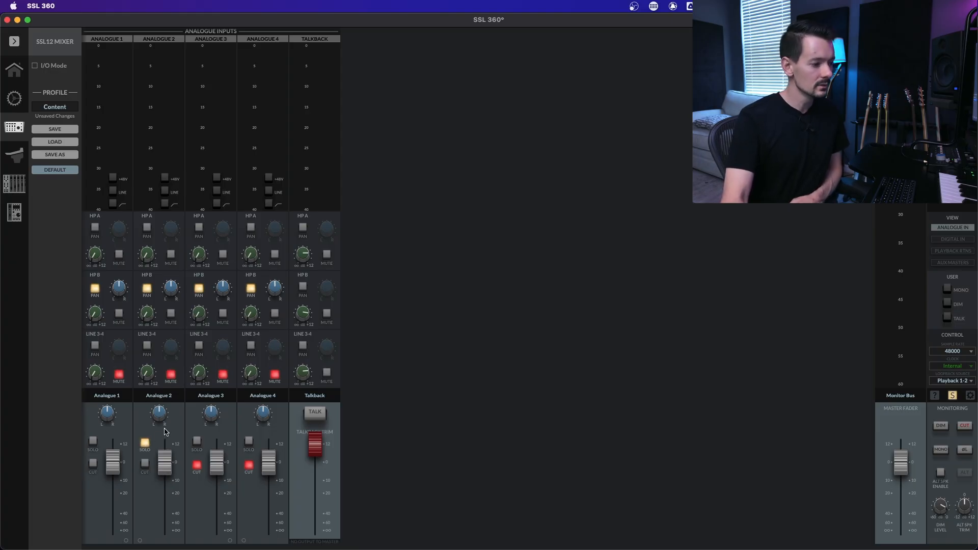
left_click(145, 443)
left_click(145, 464)
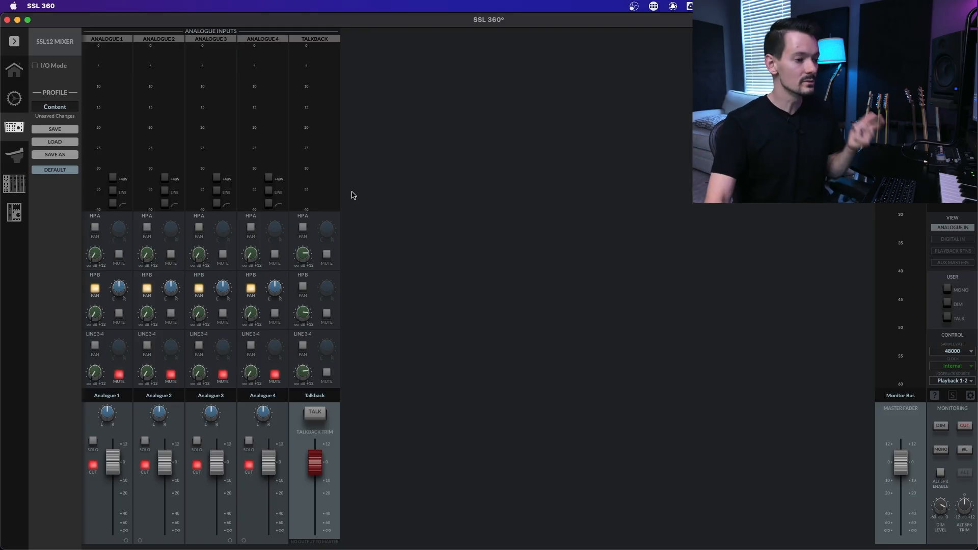
left_click(316, 414)
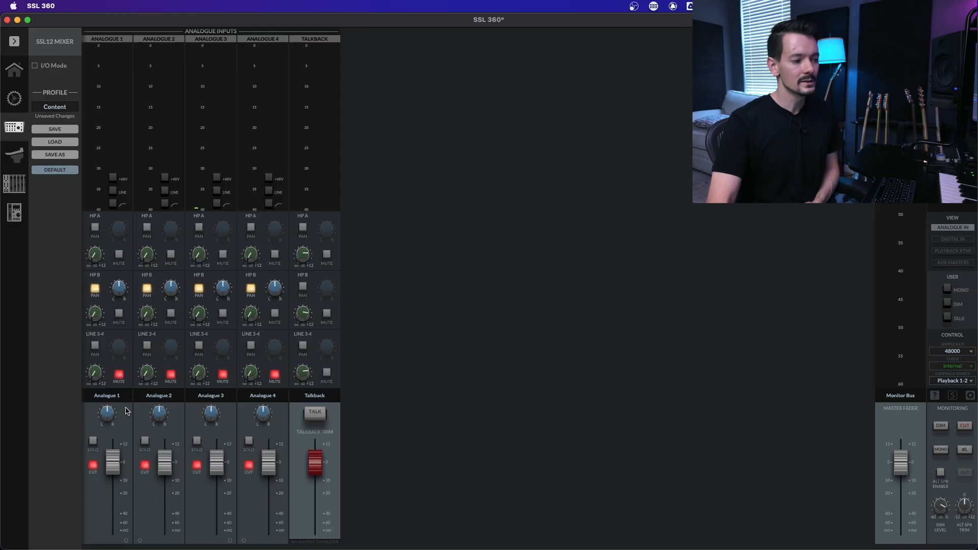
Link Analogue 1-2 and Analogue 3-4 as stereo pairs, and unlink both pairs again
left_click(126, 541)
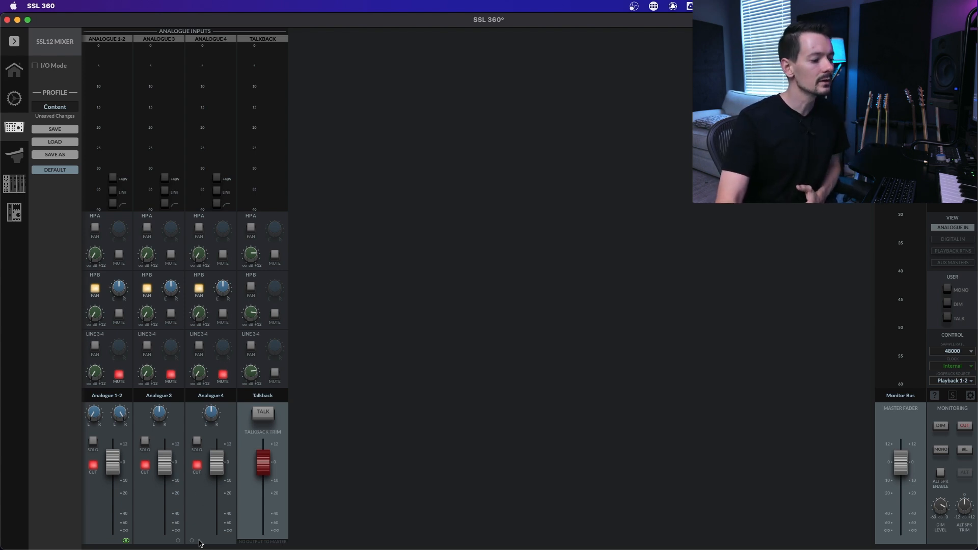
left_click(178, 541)
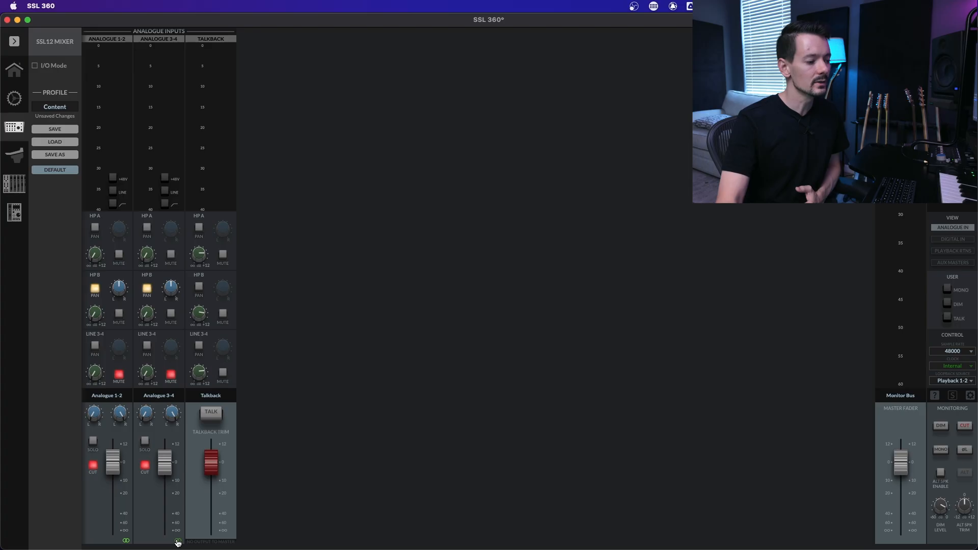
left_click(177, 541)
left_click(126, 541)
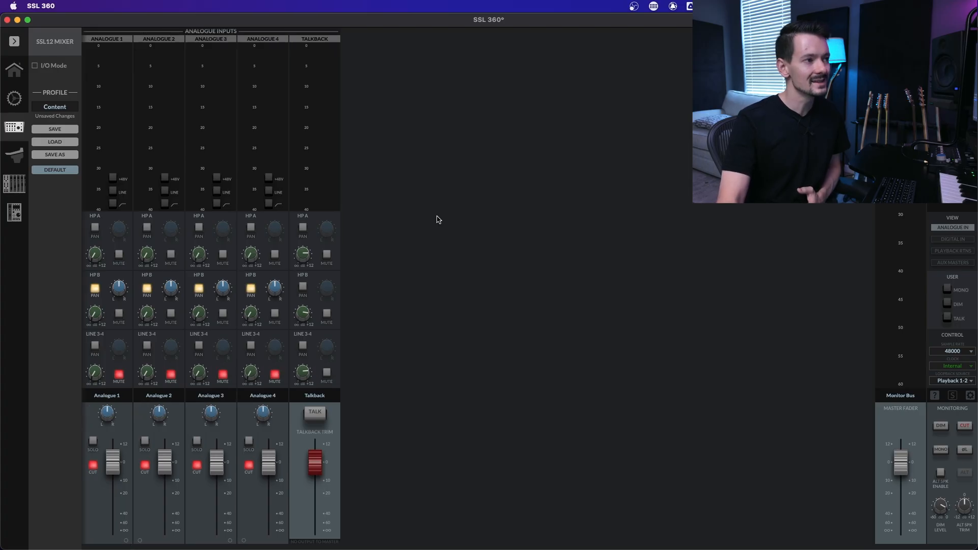
Show only the digital inputs and unlink all four stereo pairs into mono channels Digital 1 to 8
left_click(952, 239)
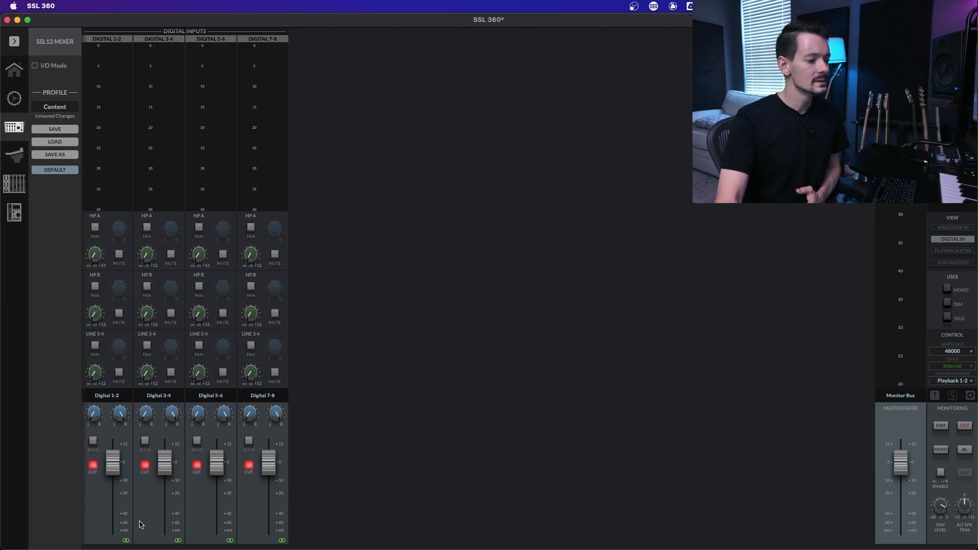
left_click(126, 541)
left_click(230, 541)
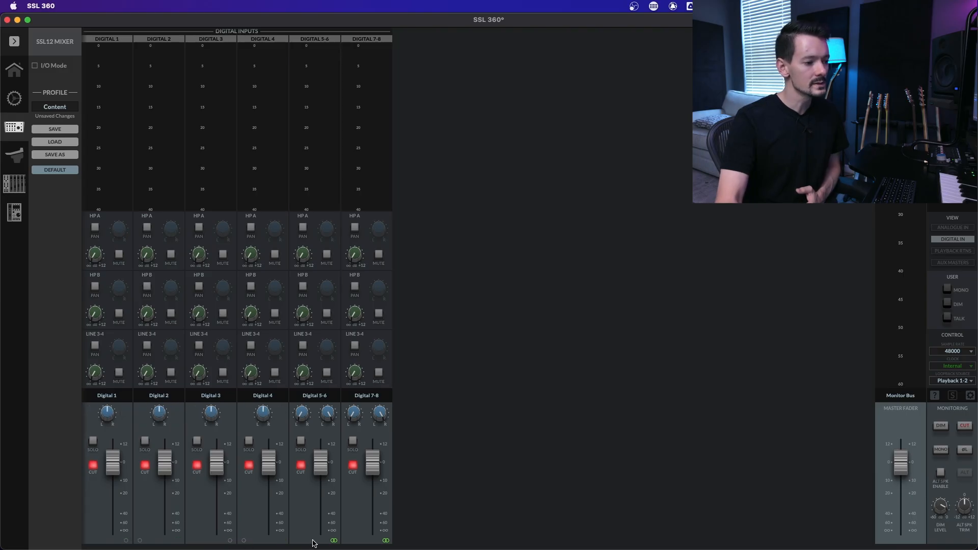
left_click(331, 541)
left_click(435, 541)
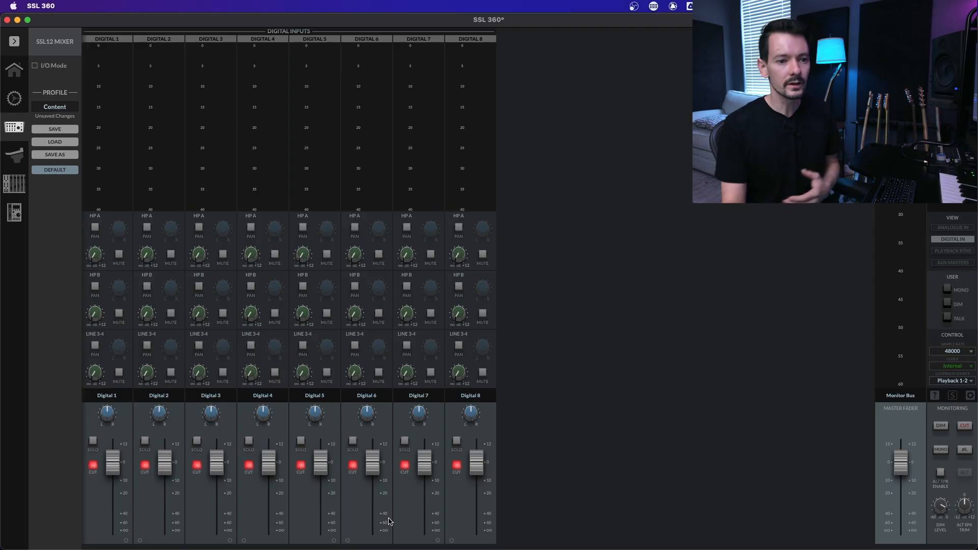
Show the analogue inputs and playback returns in the mixer, with the digital inputs hidden
left_click(964, 228)
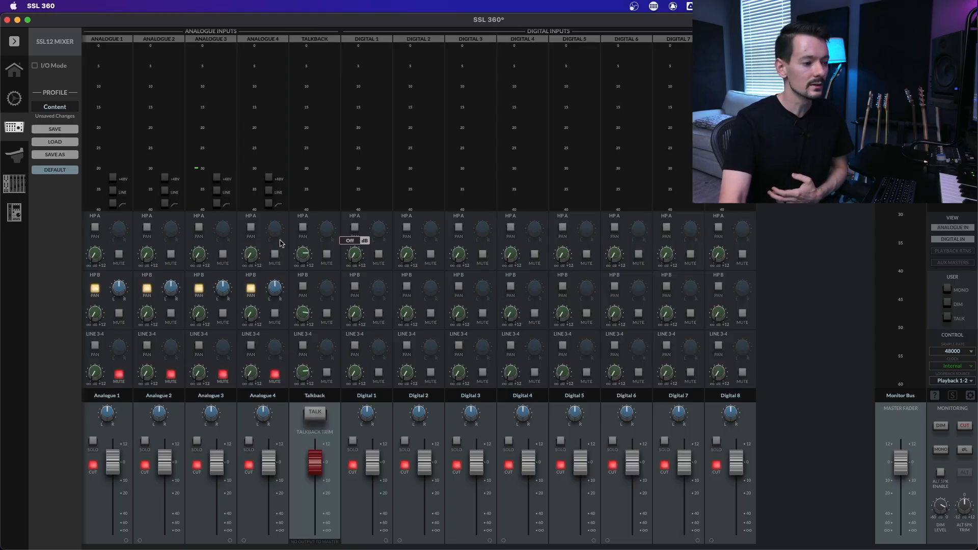
left_click(954, 245)
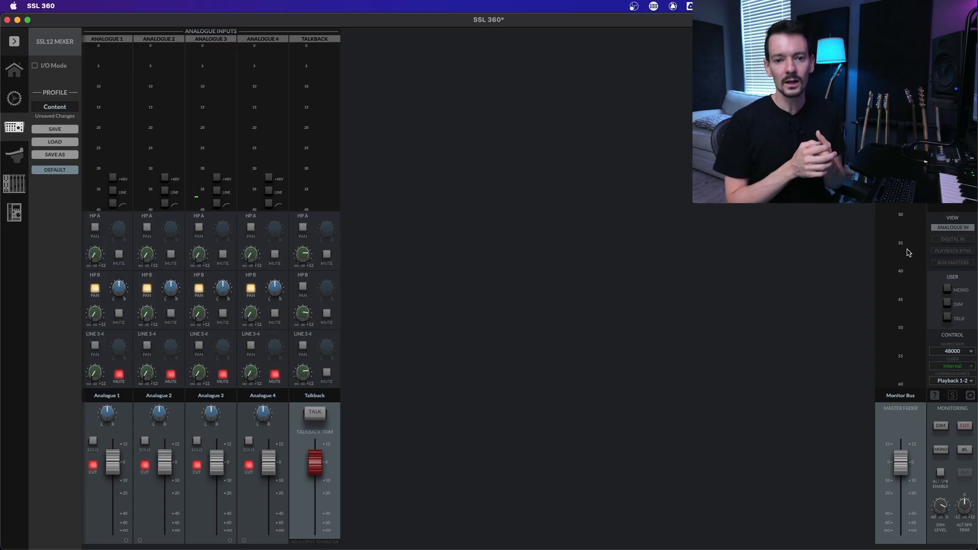
left_click(963, 251)
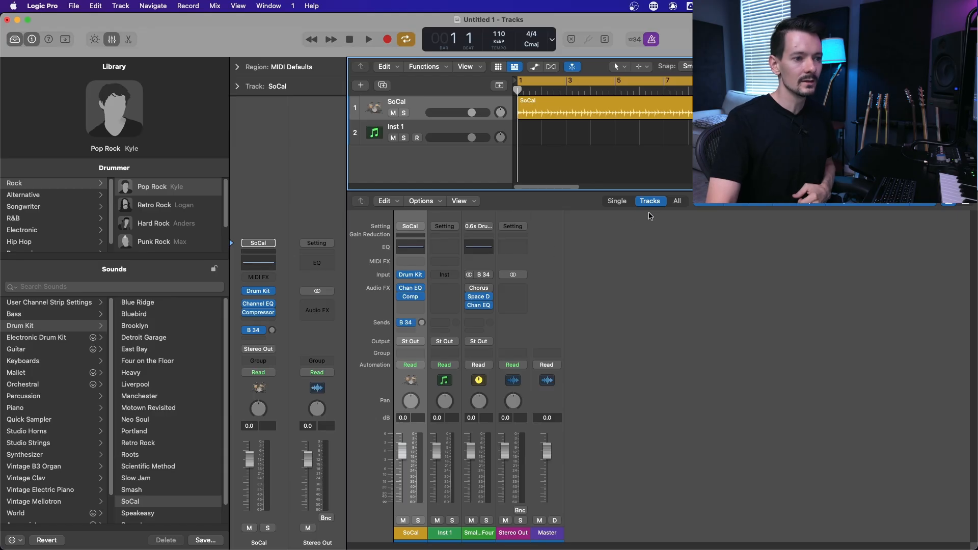
Show all channel strips in Logic Pro's mixer and play the project to check the playback return meters in SSL 360
left_click(677, 201)
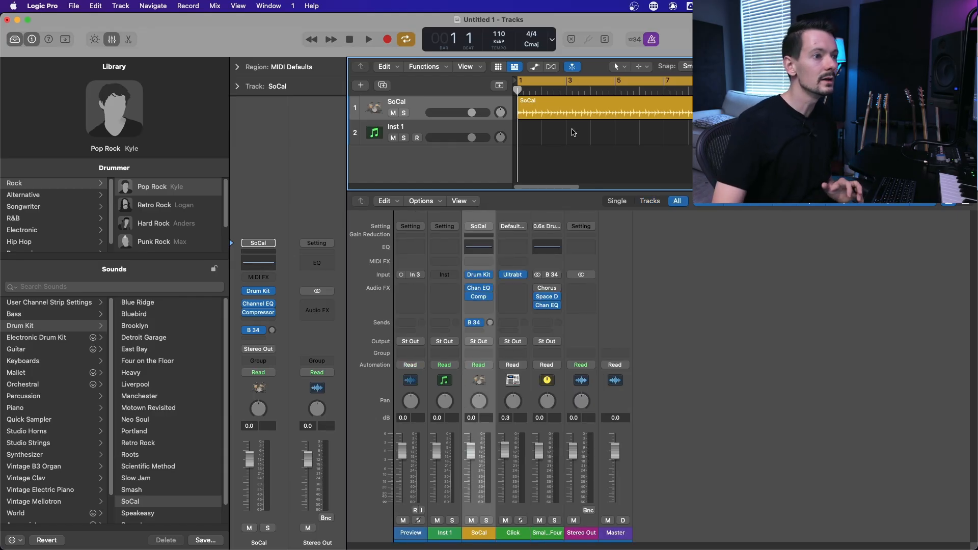
key("space")
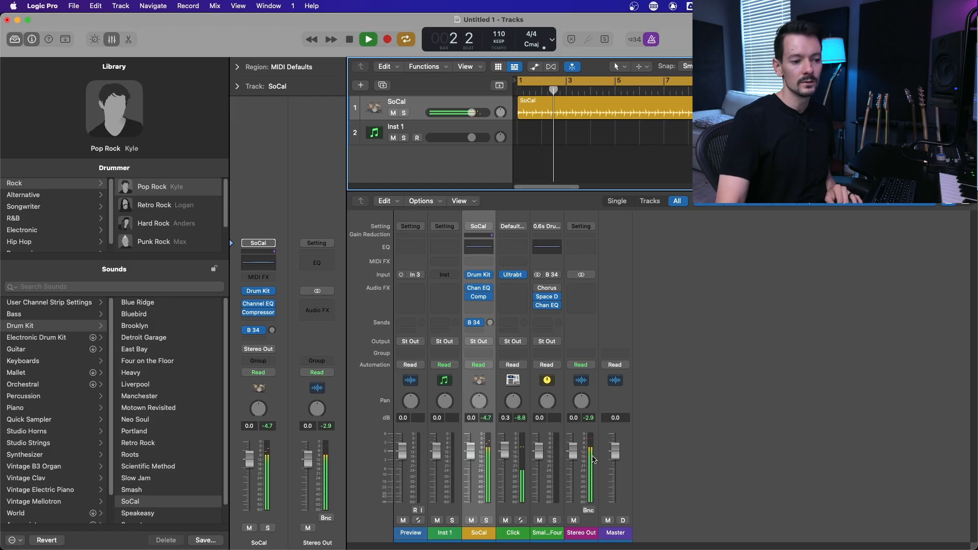
left_click(18, 20)
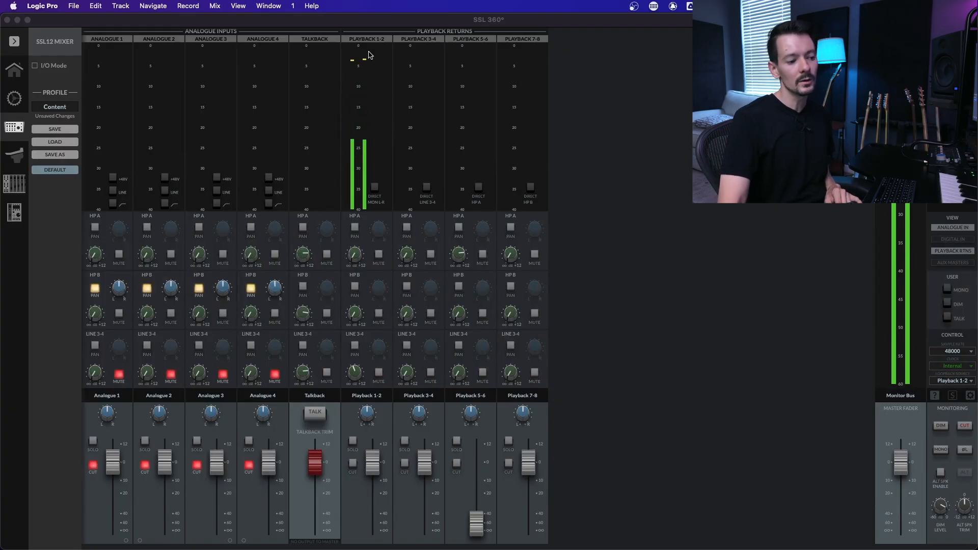
left_click(426, 544)
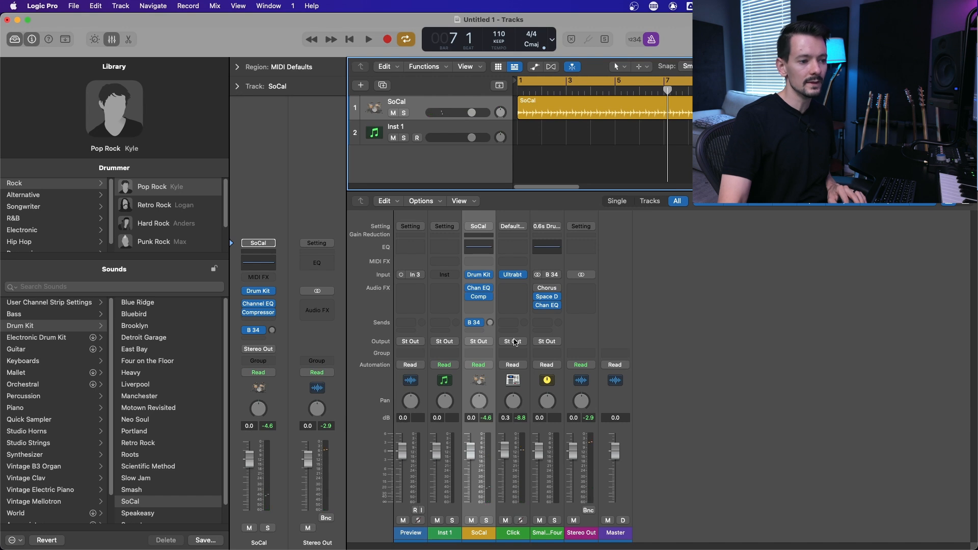
Route the Click channel's output to Output 3-4 and select the Output 3-4 channel strip
left_click(515, 342)
mouse_move(521, 380)
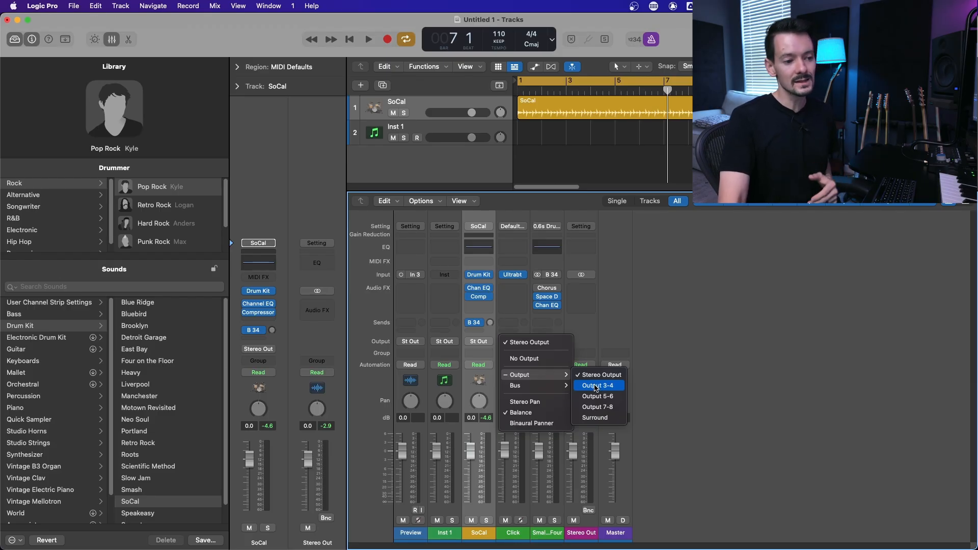
left_click(604, 389)
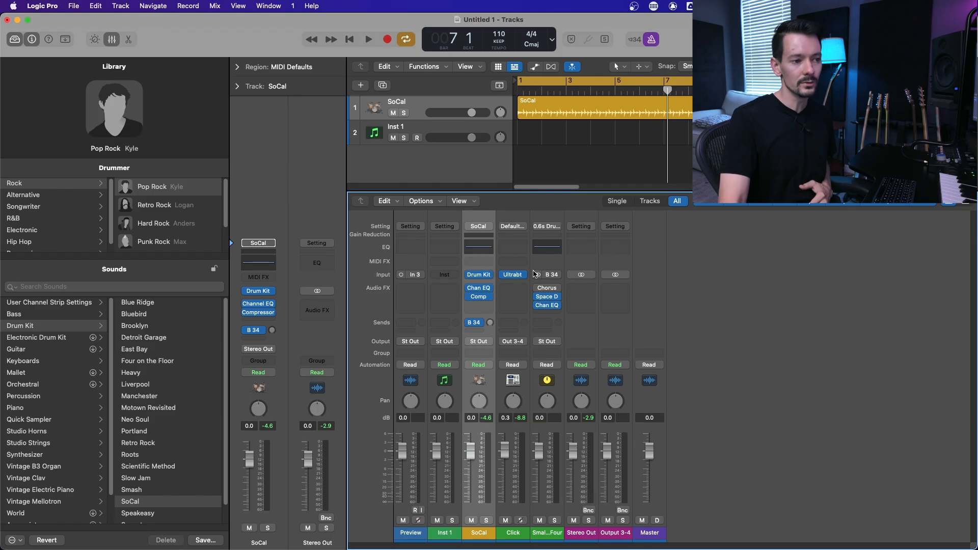
left_click(618, 388)
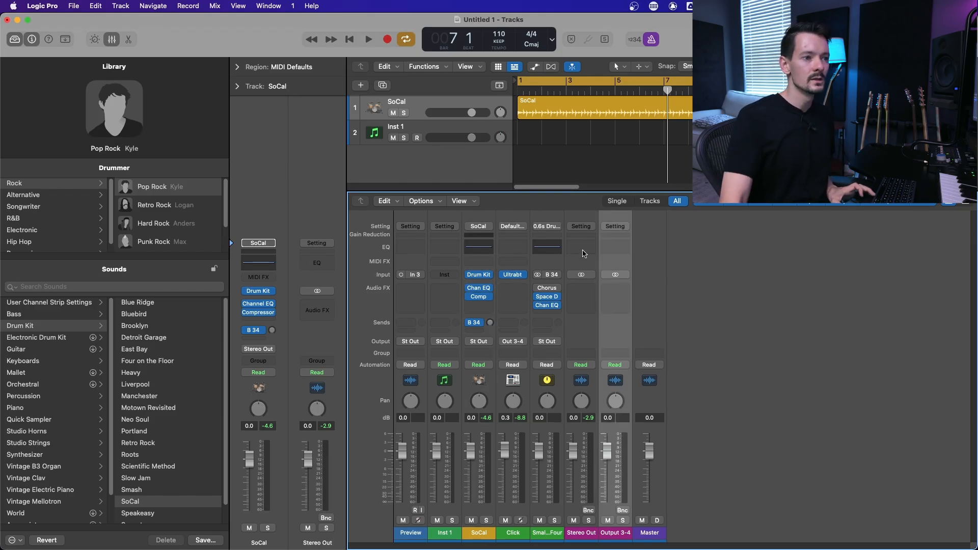
Play the project in Logic Pro with the SoCal track muted and check the click on the playback return meters in SSL 360
left_click(563, 146)
key("space")
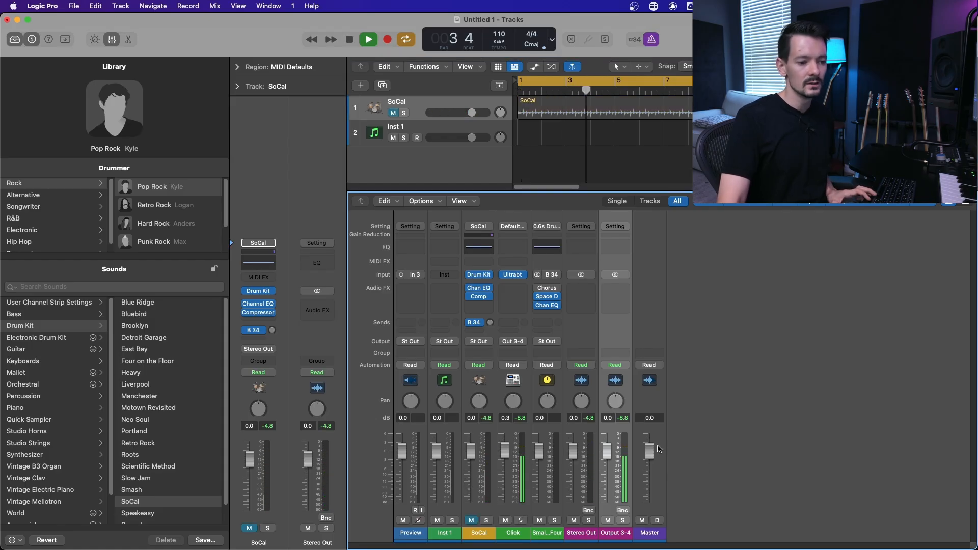
mouse_move(659, 549)
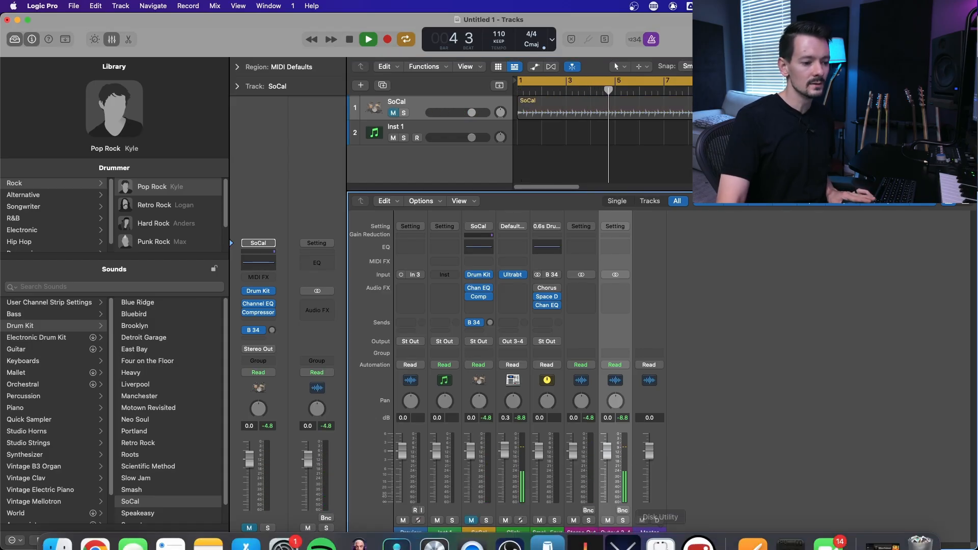
left_click(543, 520)
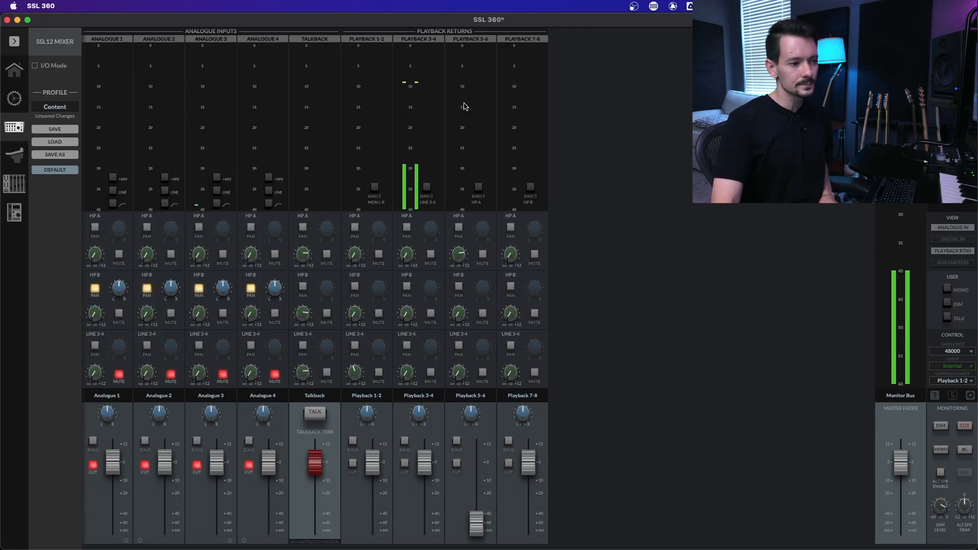
Unmute the SoCal track in Logic Pro during playback and switch back to SSL 360 to compare the Playback 1-2 and 3-4 meters
left_click(448, 539)
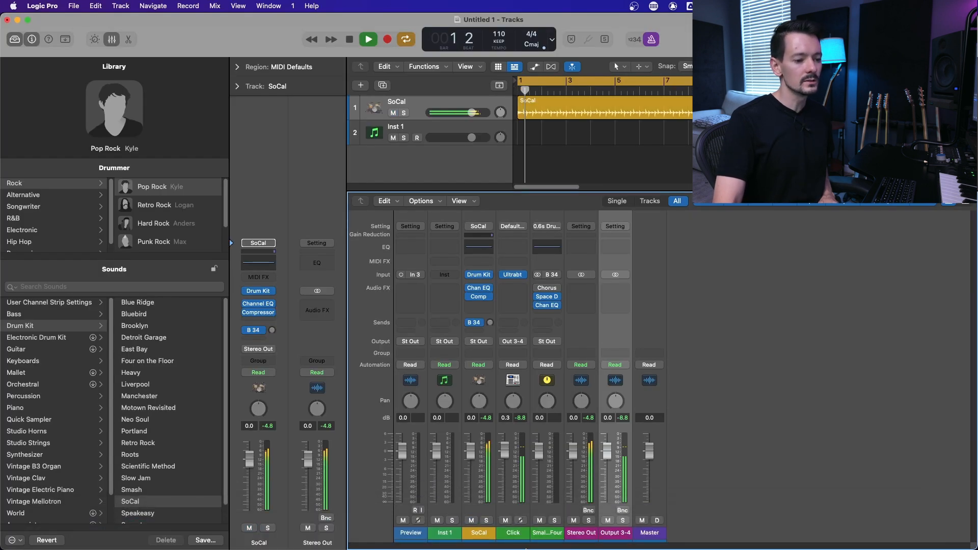
mouse_move(540, 547)
left_click(548, 530)
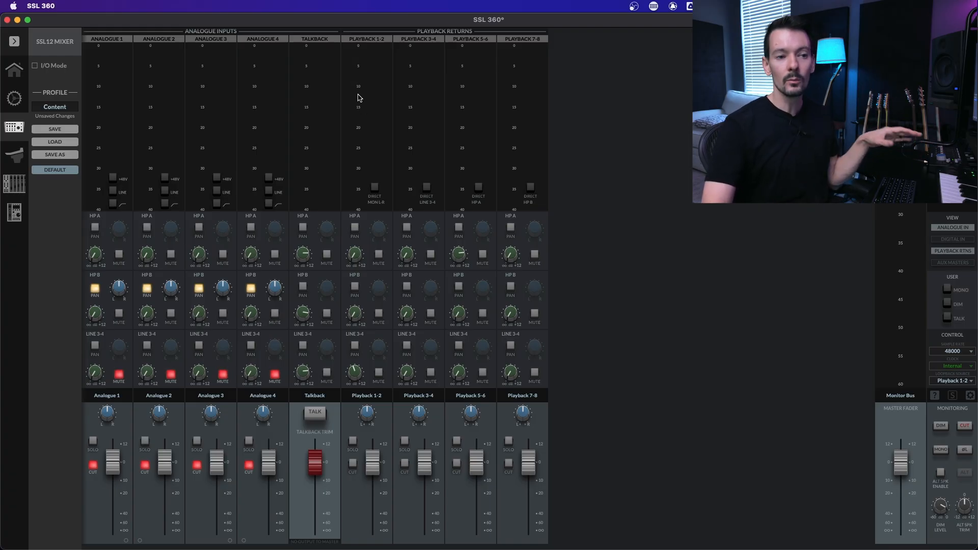
Enable direct routing on all four playback returns: Mon L-R, Line 3-4, HP A and HP B
left_click(375, 189)
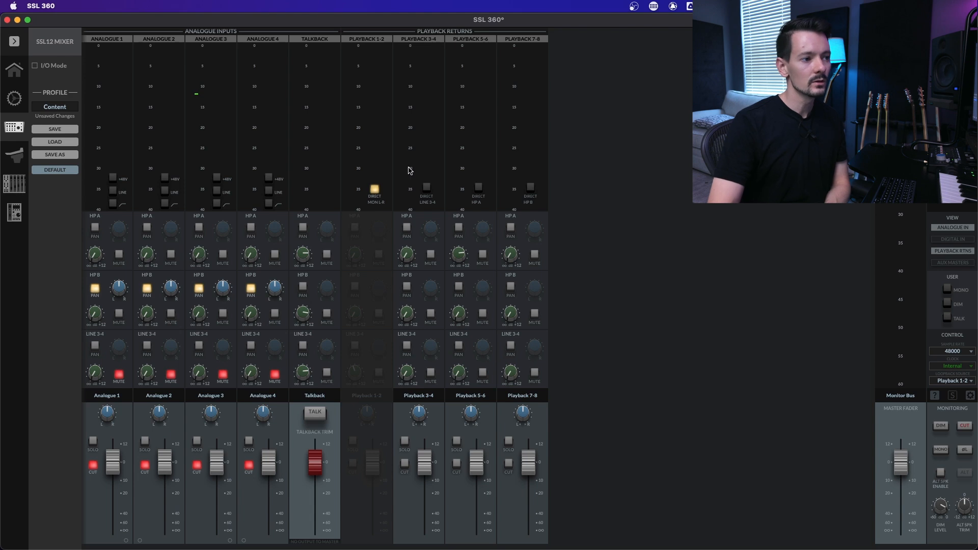
left_click(426, 190)
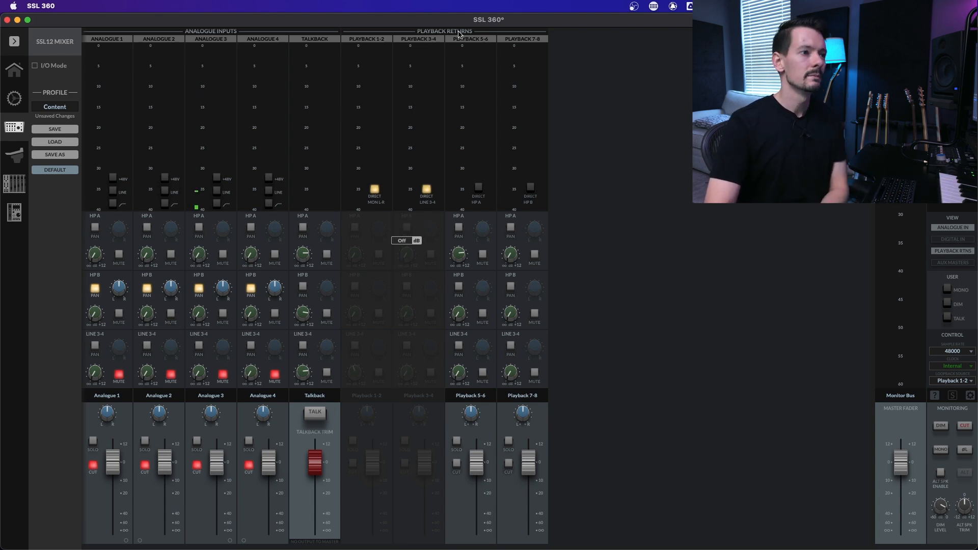
left_click(479, 189)
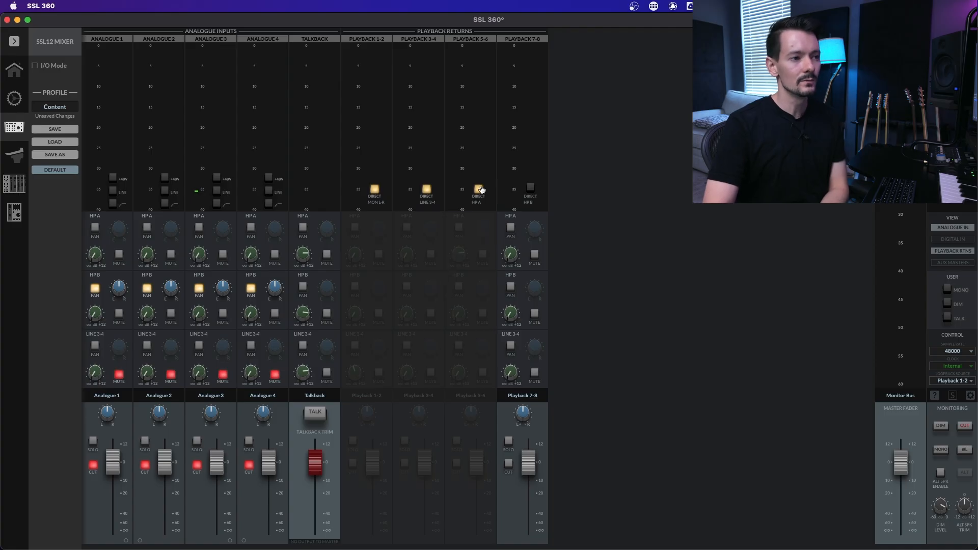
left_click(530, 189)
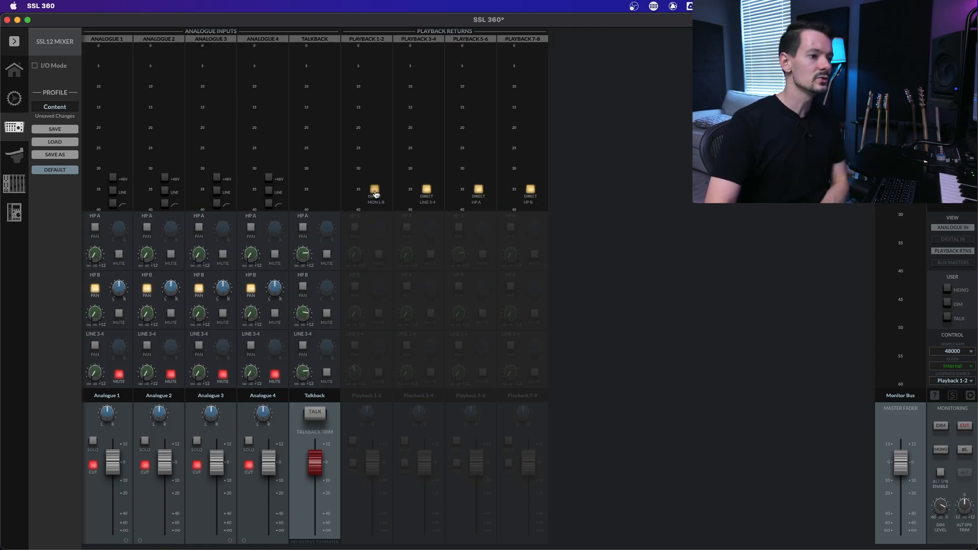
Hide the playback returns and show the aux masters in the mixer
left_click(953, 251)
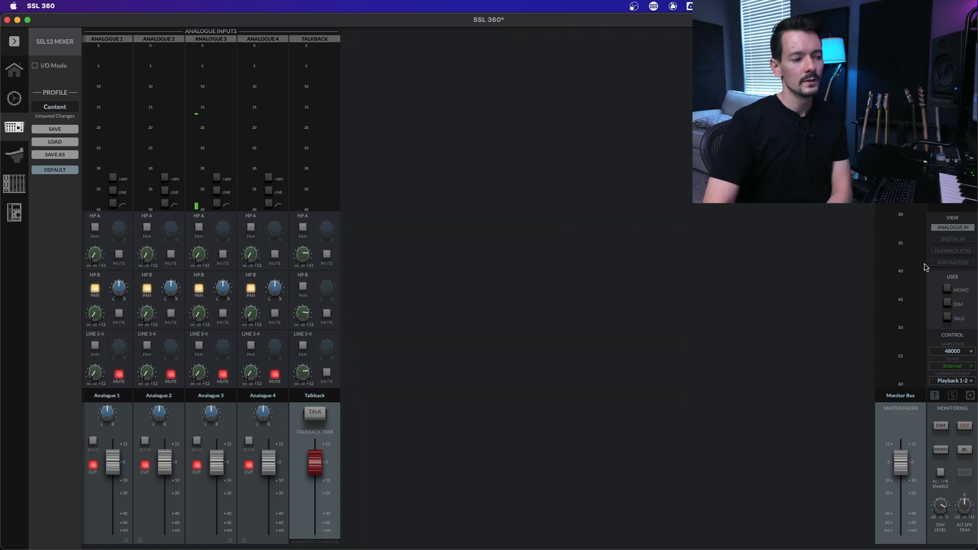
left_click(954, 263)
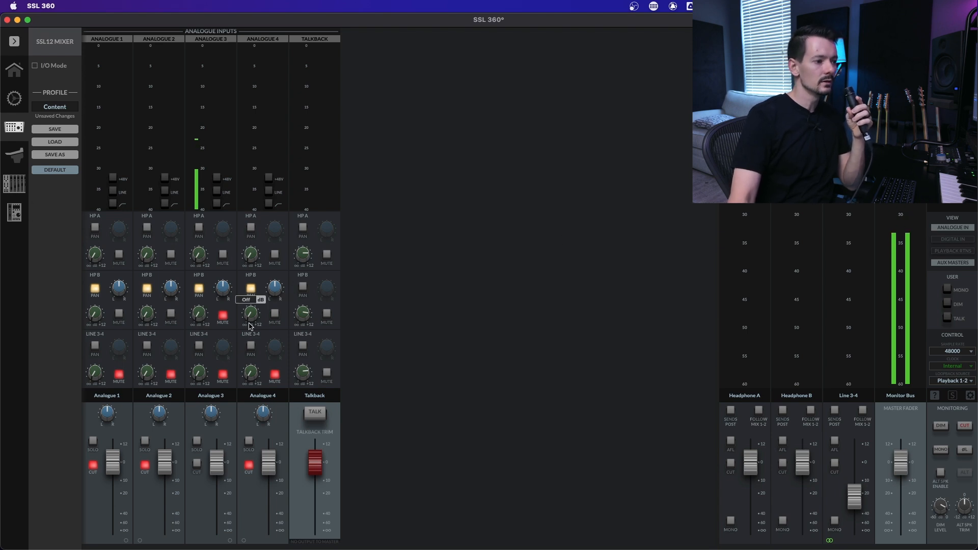
Unmute Analogue 3's HP B and Line 3-4 sends and enable panning on its HP A and Line 3-4 sends
left_click(224, 316)
left_click(224, 375)
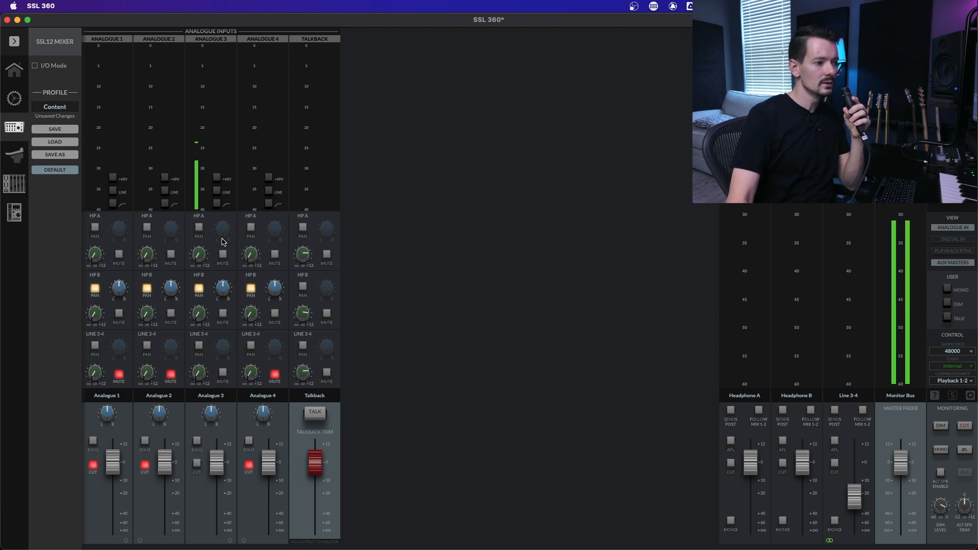
left_click(199, 229)
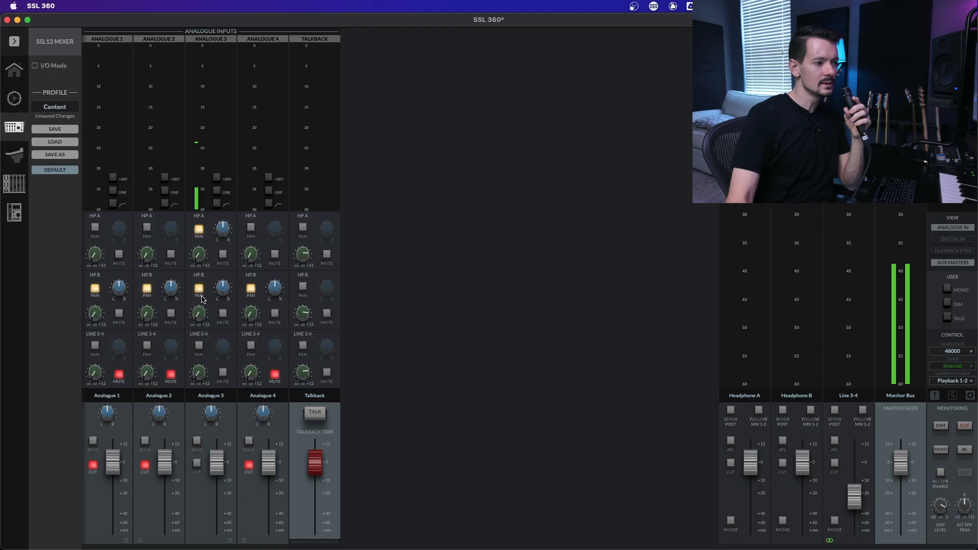
left_click(199, 350)
Raise Analogue 3's HP A, HP B and Line 3-4 sends, taking HP B to 12.0 dB, to check the aux master meters
left_click_drag(200, 230, 204, 166)
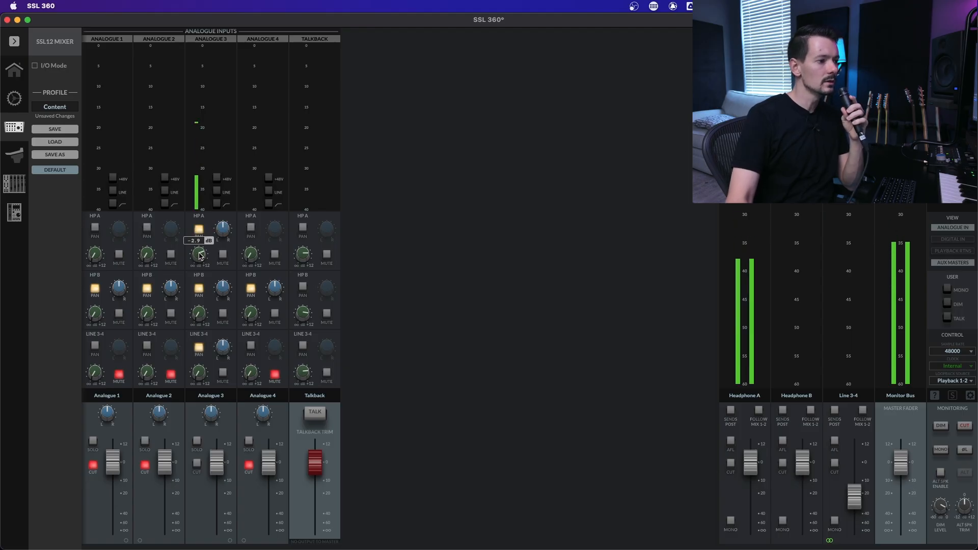
mouse_move(202, 318)
left_click_drag(202, 319, 203, 220)
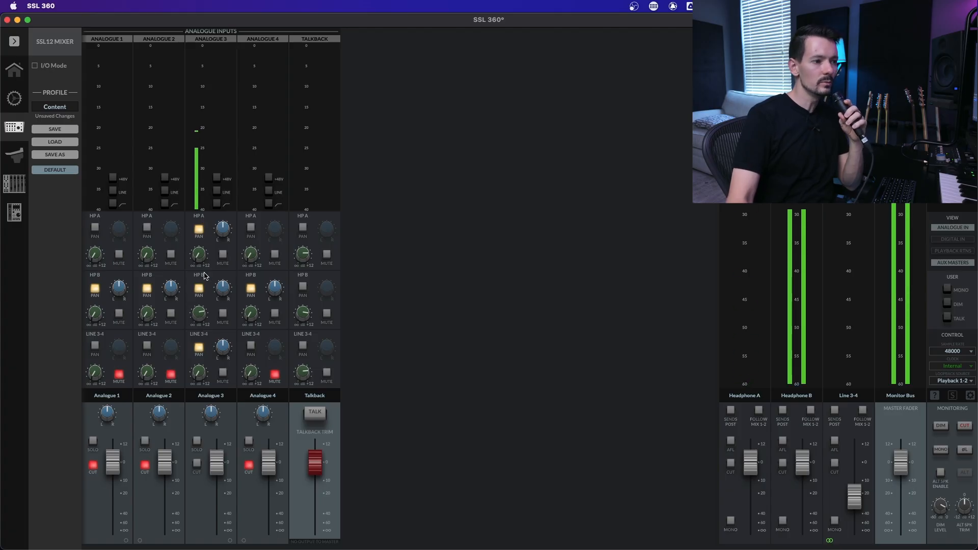
left_click_drag(198, 255, 192, 179)
left_click_drag(201, 313, 201, 282)
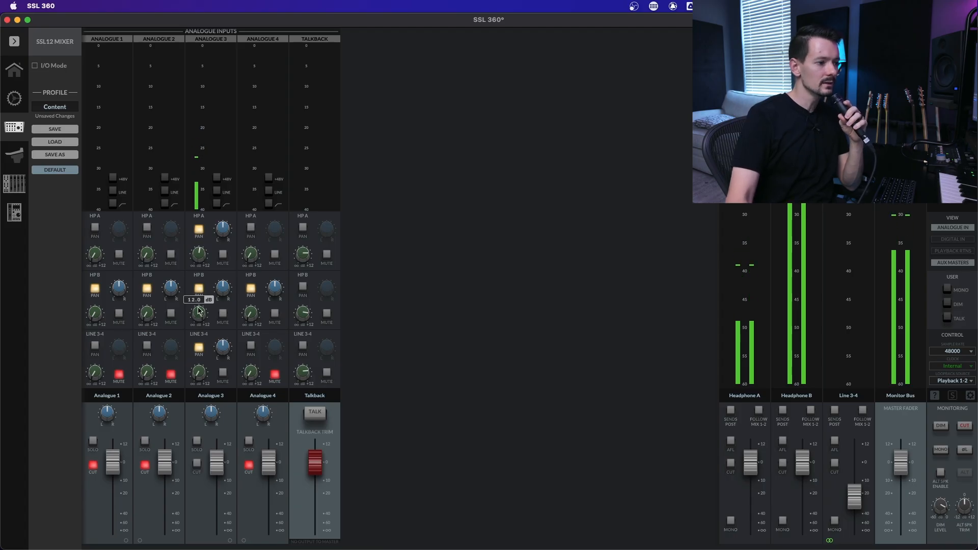
left_click_drag(199, 372, 197, 268)
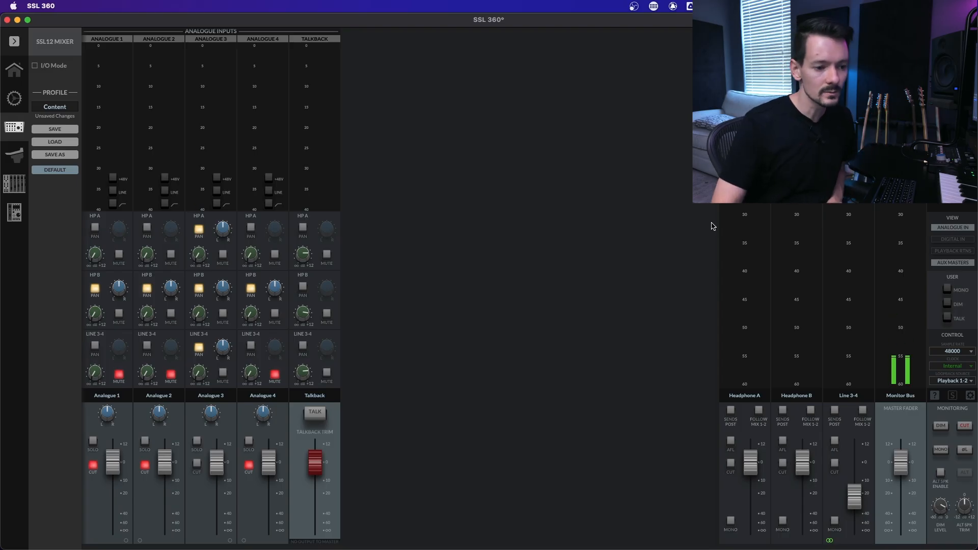
Set Analogue 3's HP A send to 7.5 dB and test its pre-fader behaviour by moving the fader to -48.4 dB and back to 1.1 dB
left_click(730, 411)
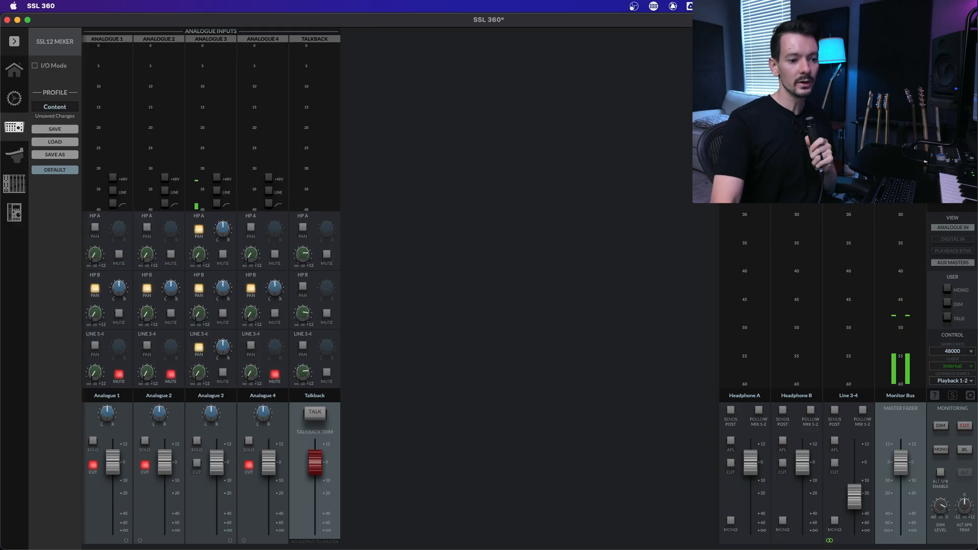
left_click(730, 414)
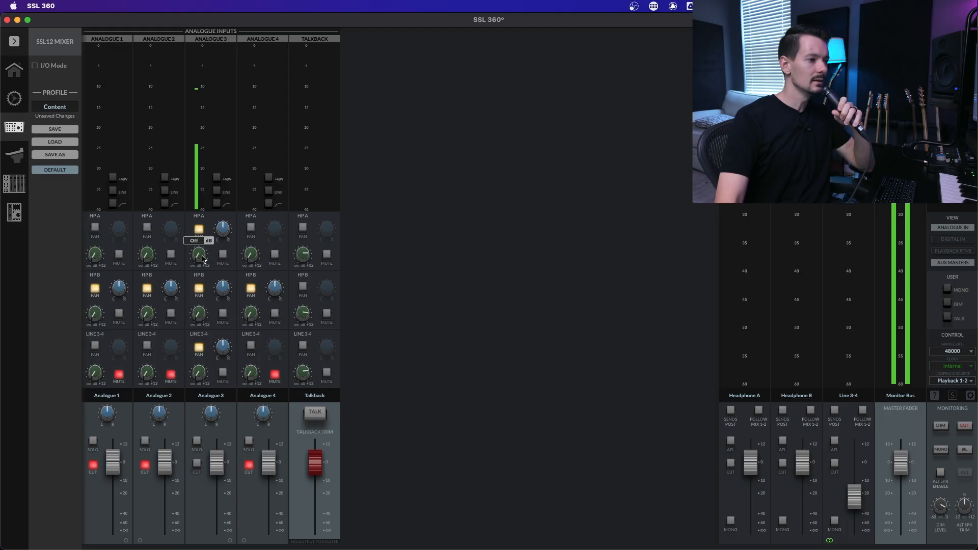
left_click_drag(203, 259, 203, 141)
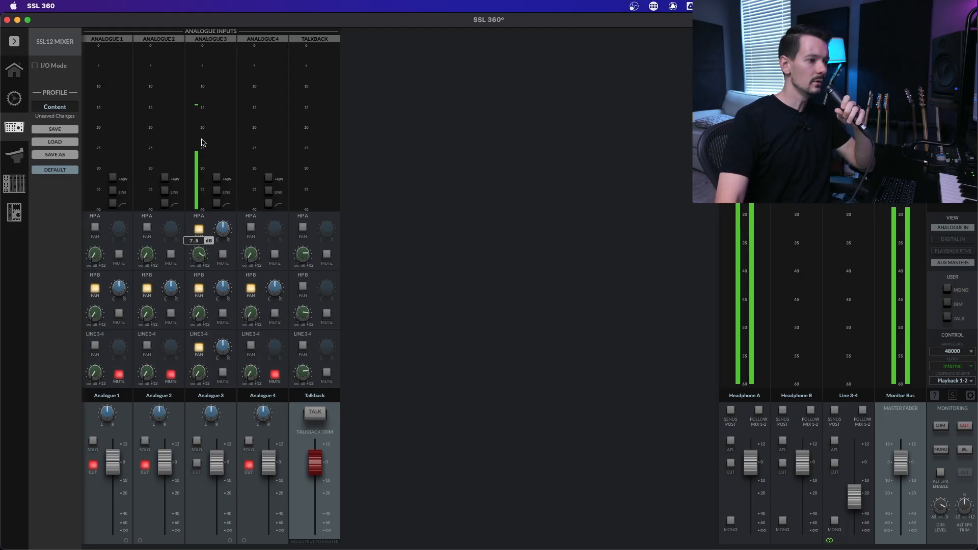
left_click_drag(215, 464, 216, 517)
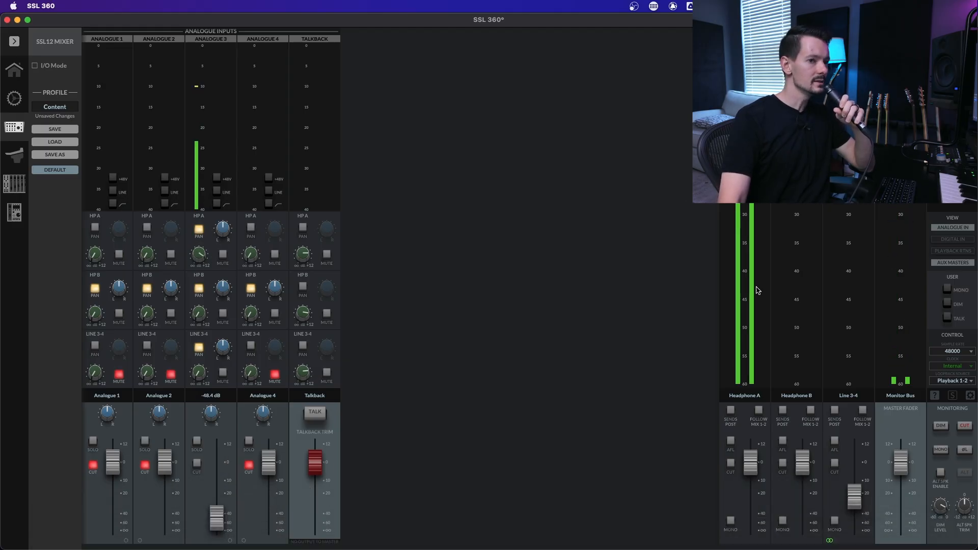
left_click_drag(209, 526, 216, 471)
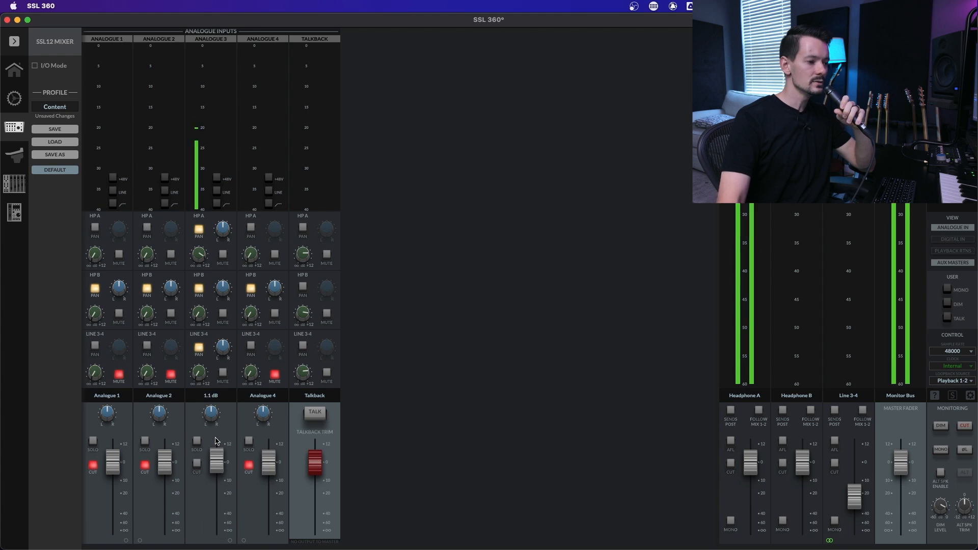
Try post-fader sends on Headphone A while moving Analogue 3's fader to -36.4 dB, -16.8 dB and -0.1 dB, and switch the sends back to pre-fader
left_click(731, 410)
left_click_drag(220, 463, 218, 510)
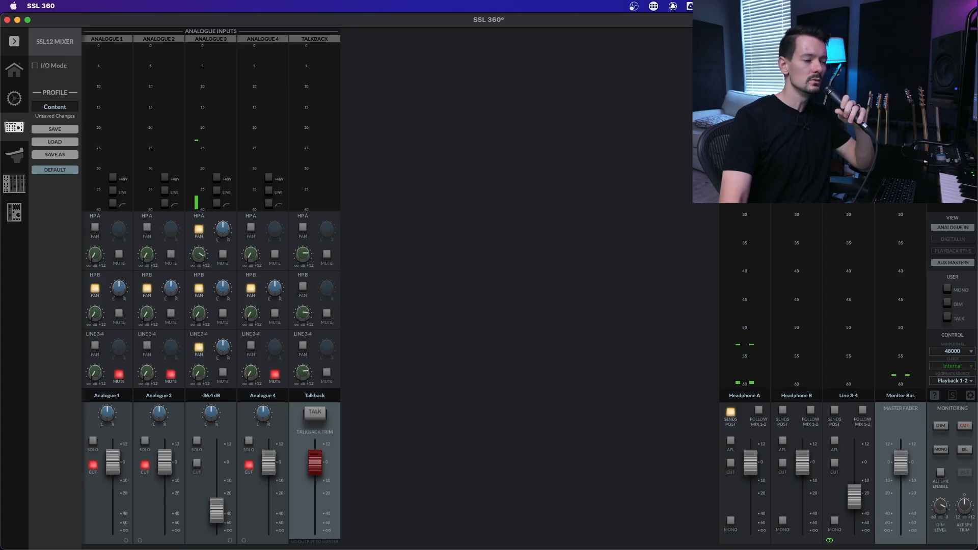
left_click_drag(216, 512, 218, 491)
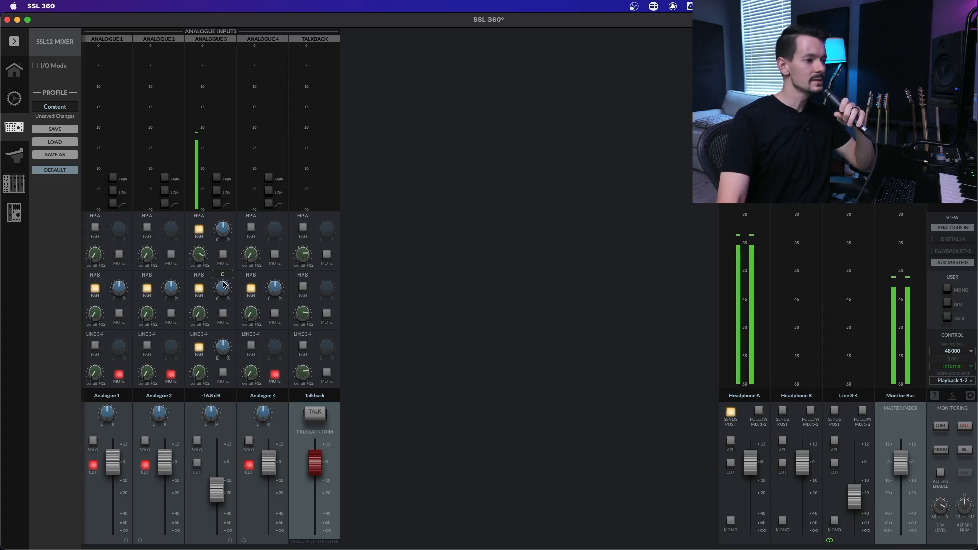
mouse_move(202, 259)
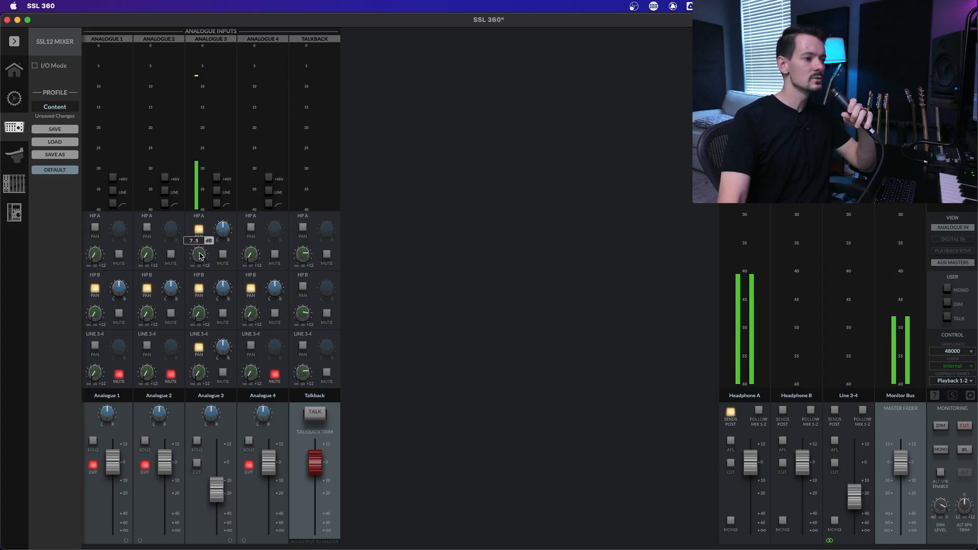
left_click_drag(217, 490, 215, 455)
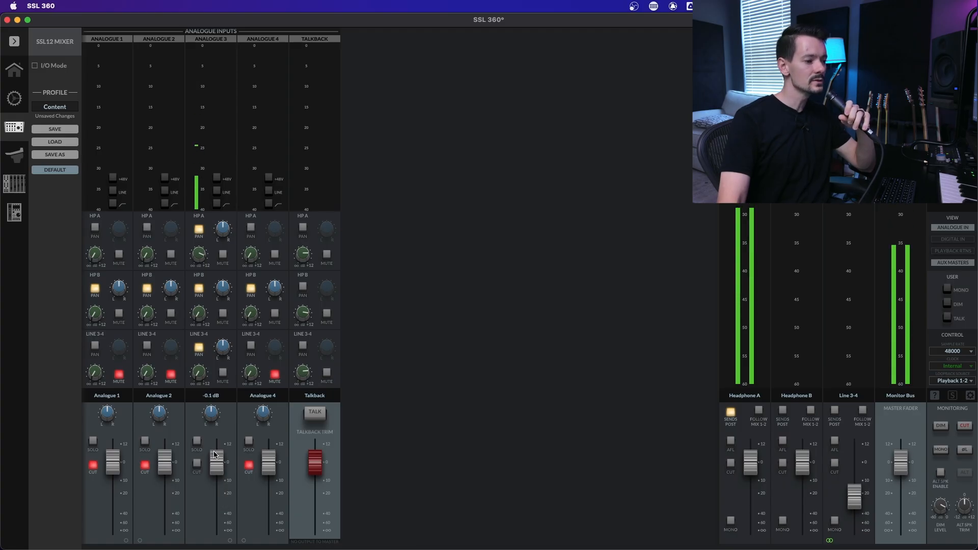
left_click(732, 413)
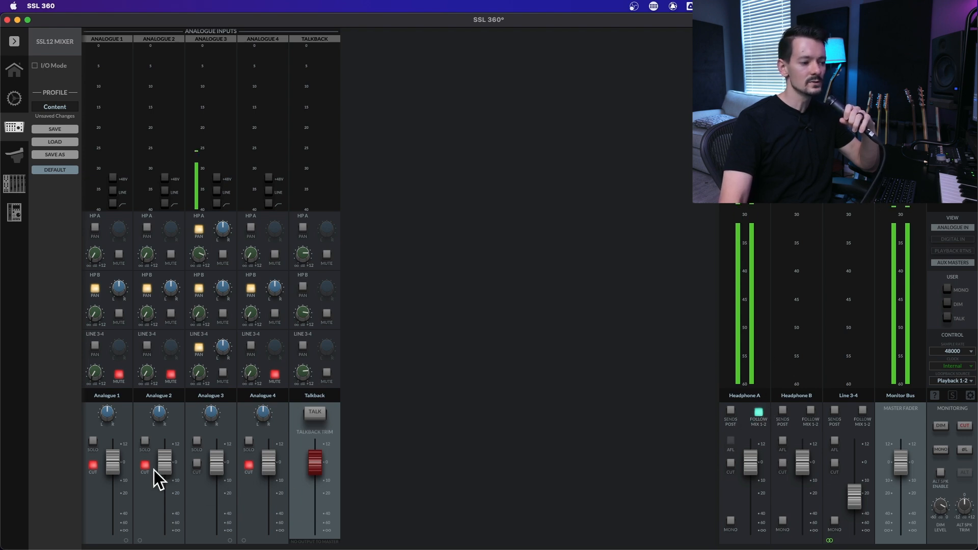
Turn off Follow Mix 1-2 on Headphone A after testing Analogue 3's fader, and try Headphone A's AFL and Cut switches
mouse_move(216, 462)
left_mouse_down()
mouse_move(216, 549)
mouse_move(216, 462)
left_mouse_up()
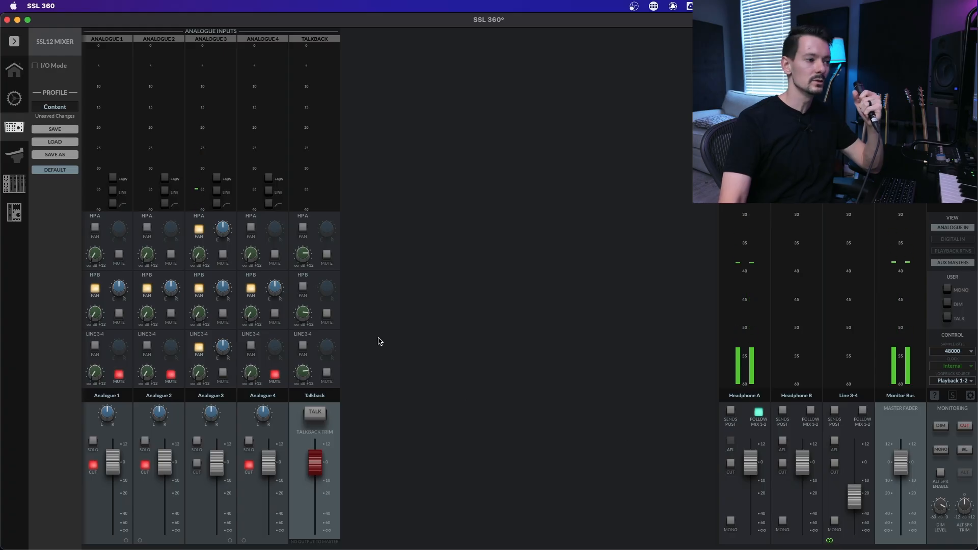
left_click(758, 412)
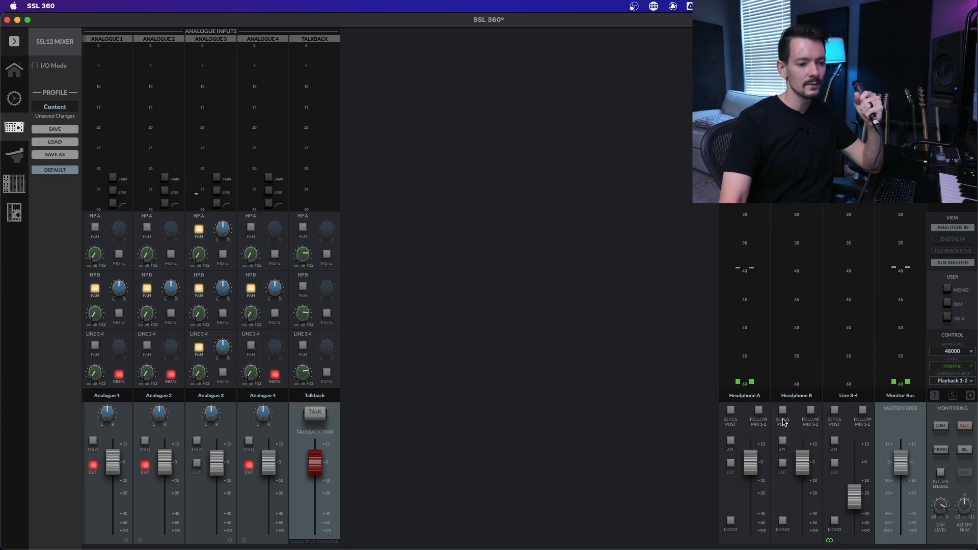
left_click(732, 442)
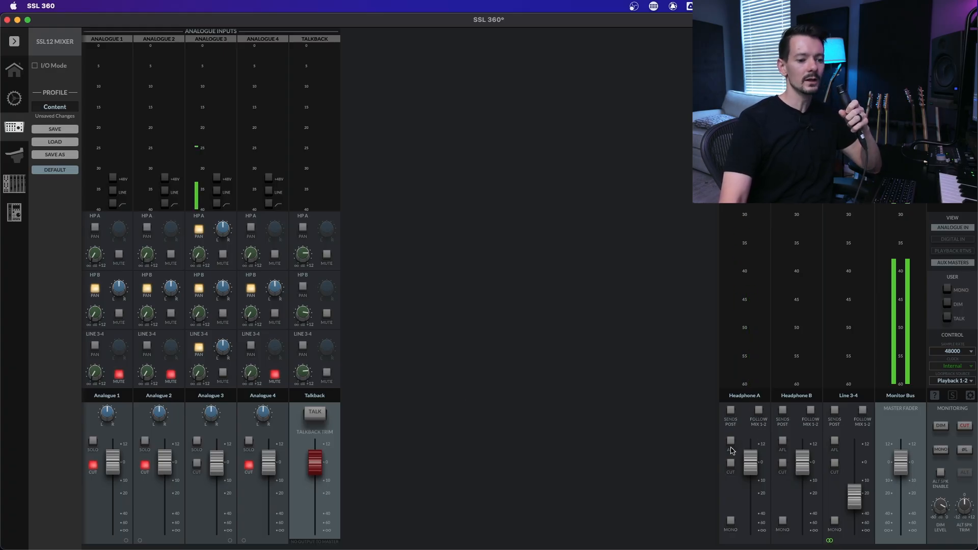
left_click(731, 463)
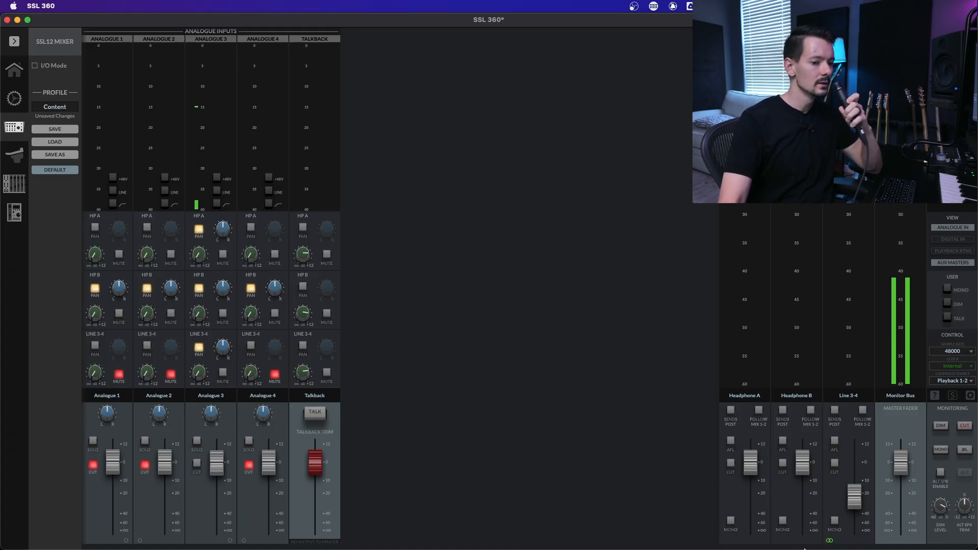
Raise Analogue 3's HP A send, pan it hard right, and switch Headphone A's Mono on and off to compare
left_click_drag(198, 255, 195, 138)
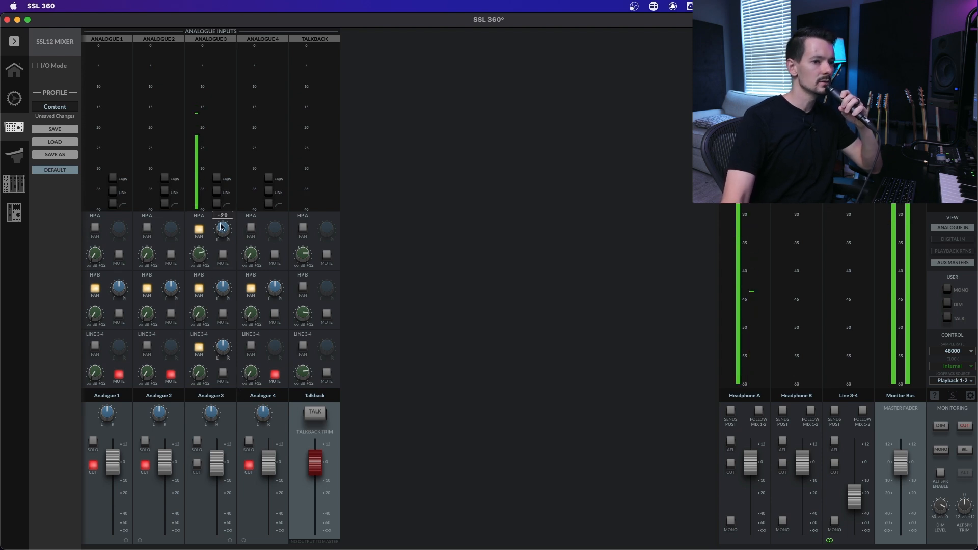
left_click_drag(222, 227, 234, 215)
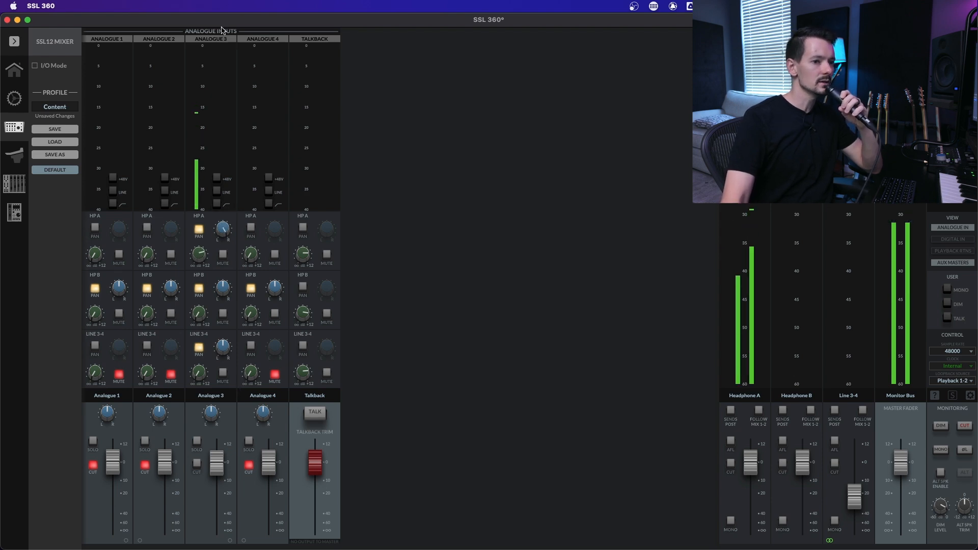
left_click(731, 523)
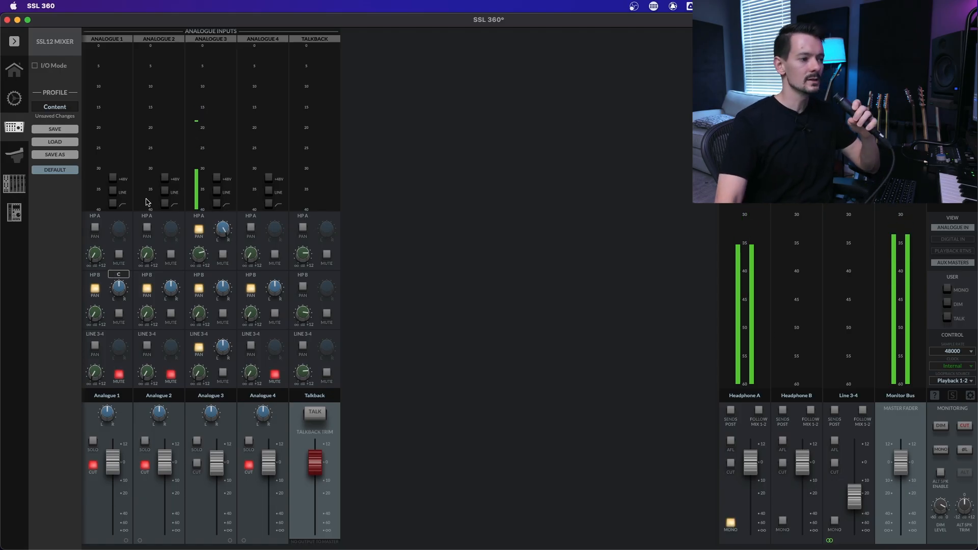
left_click(730, 522)
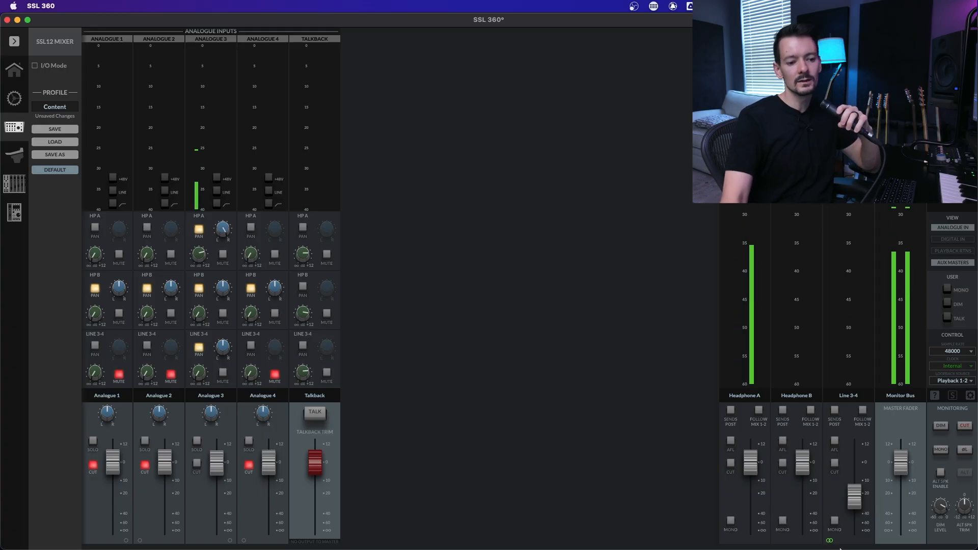
Unlink the Line 3-4 aux master and try Analogue 3's separate Line 3 and Line 4 sends by raising each
left_click(830, 542)
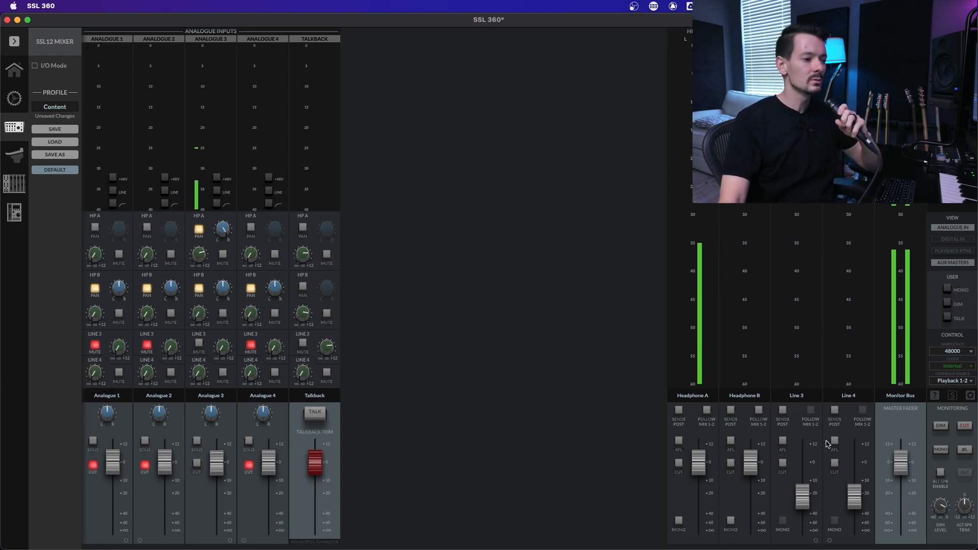
mouse_move(276, 352)
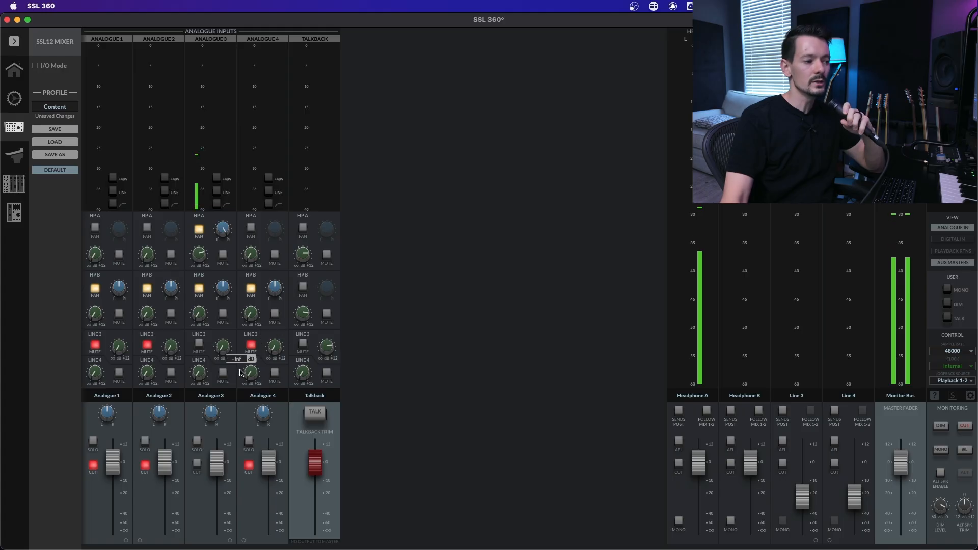
left_click_drag(222, 349, 223, 260)
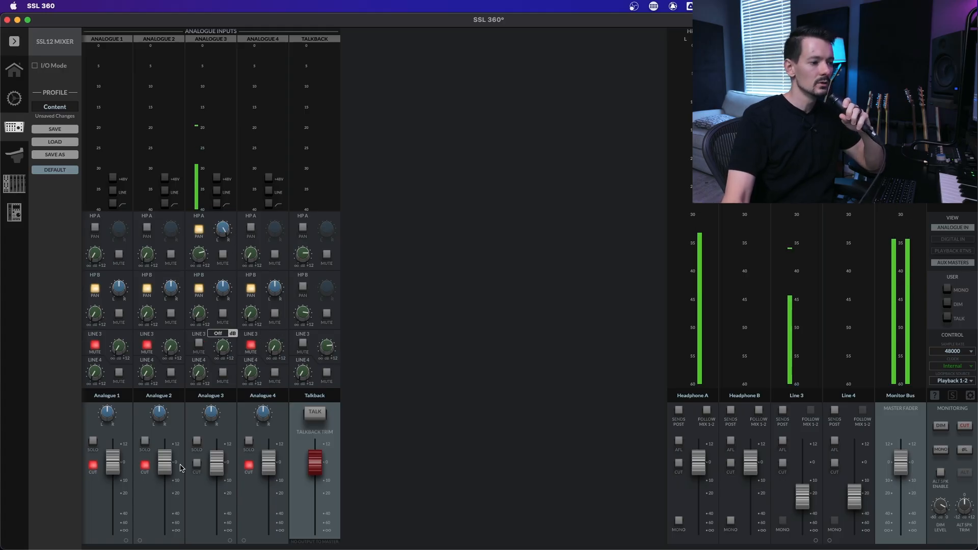
left_click_drag(200, 374, 207, 280)
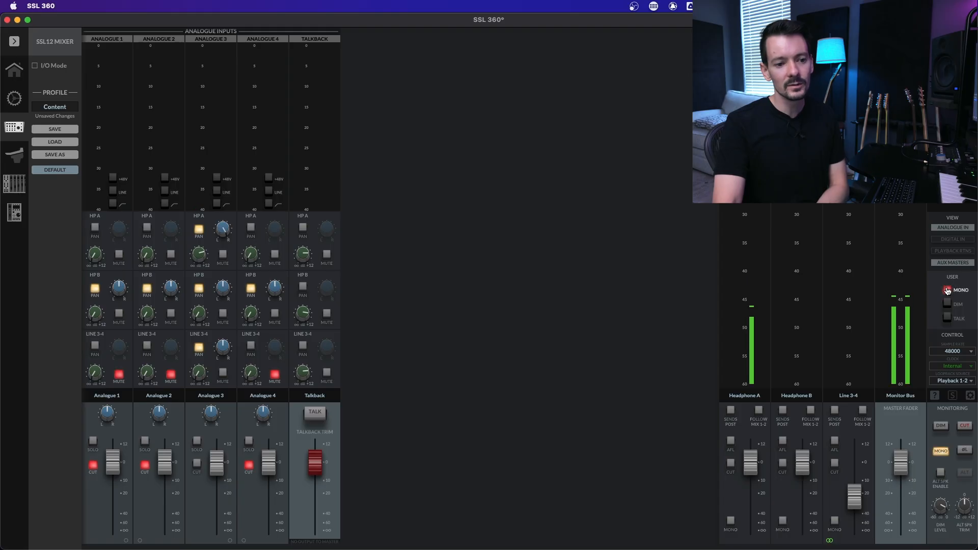
Try the Talk, Mono and Dim user switches, toggling them on and off
left_click(949, 320)
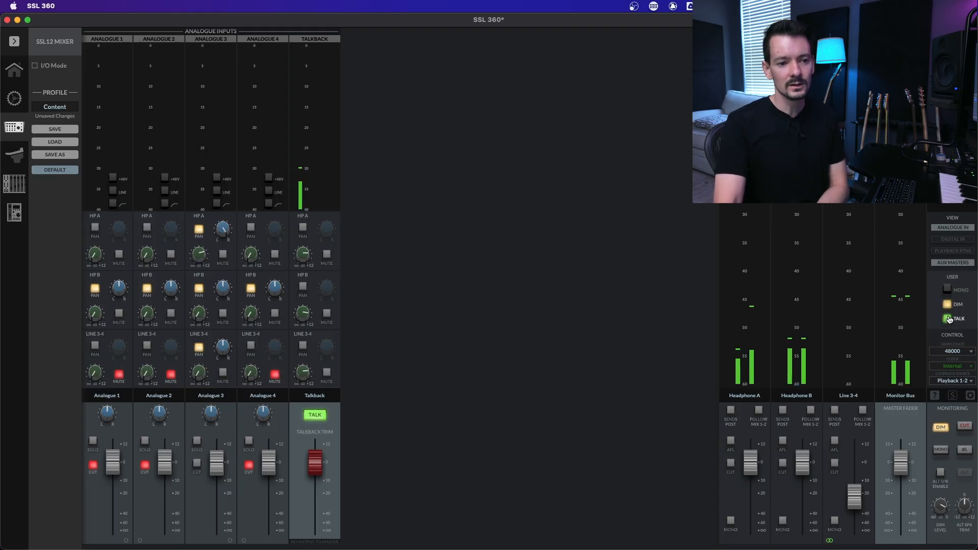
left_click(948, 319)
left_click(947, 292)
left_click(948, 307)
left_click(947, 293)
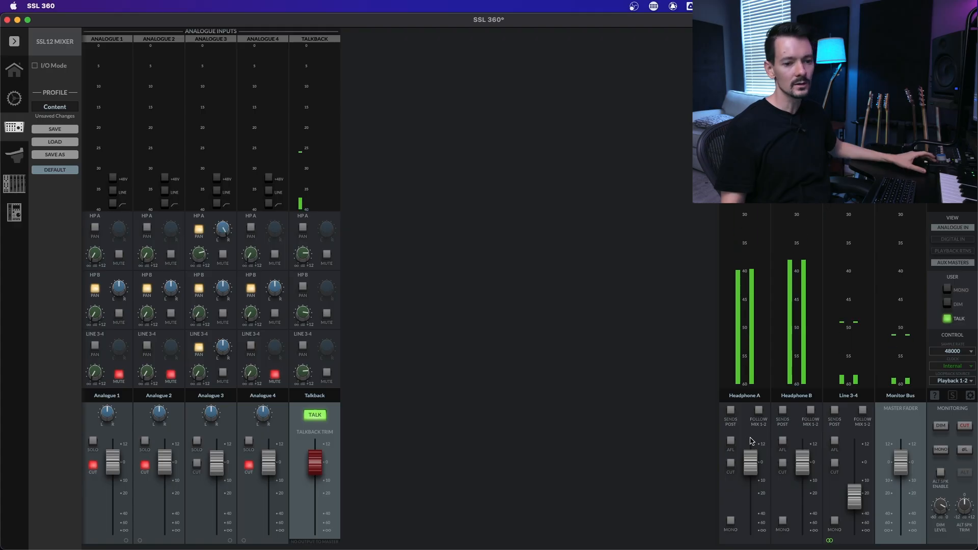
Examine the functions that can be assigned to the Mono and Talk user switches, testing both switches without reassigning them
left_click(961, 288)
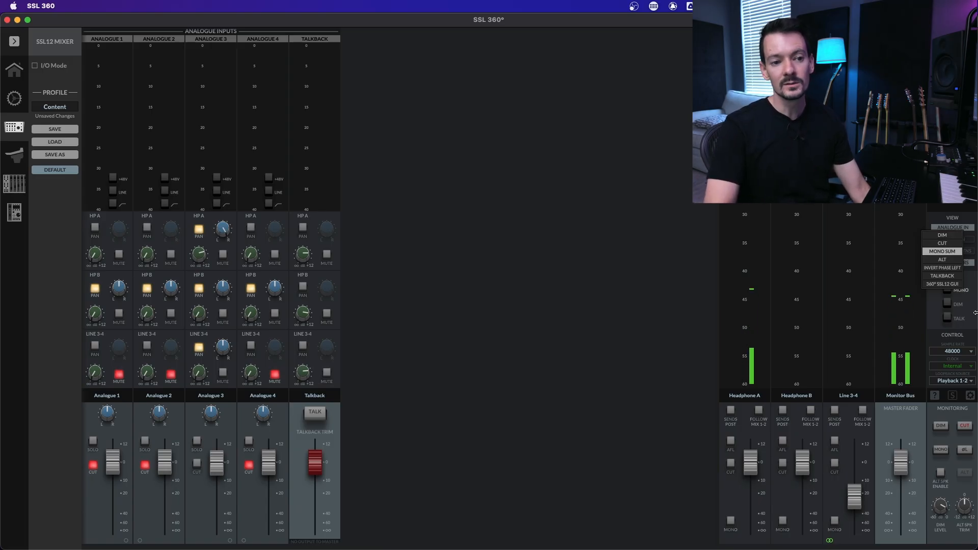
left_click(971, 330)
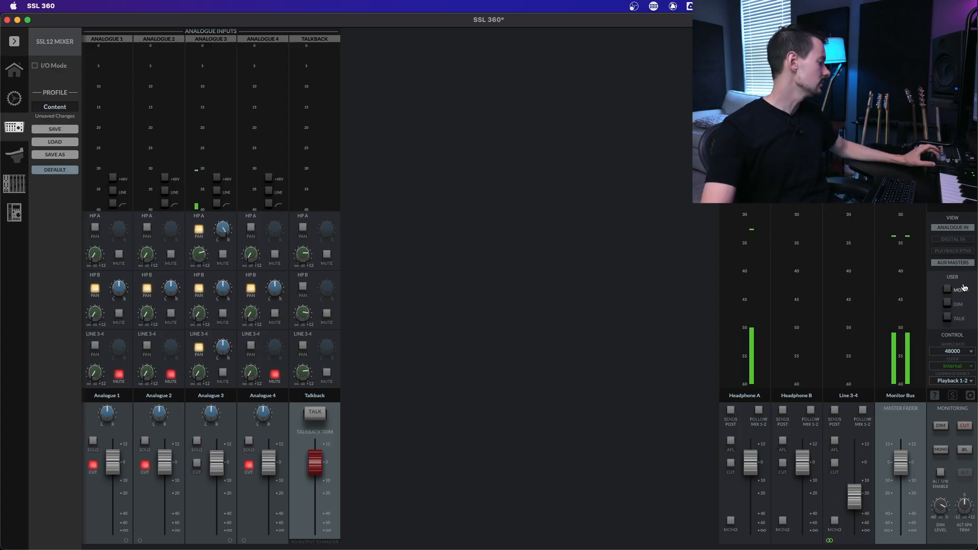
left_click(949, 289)
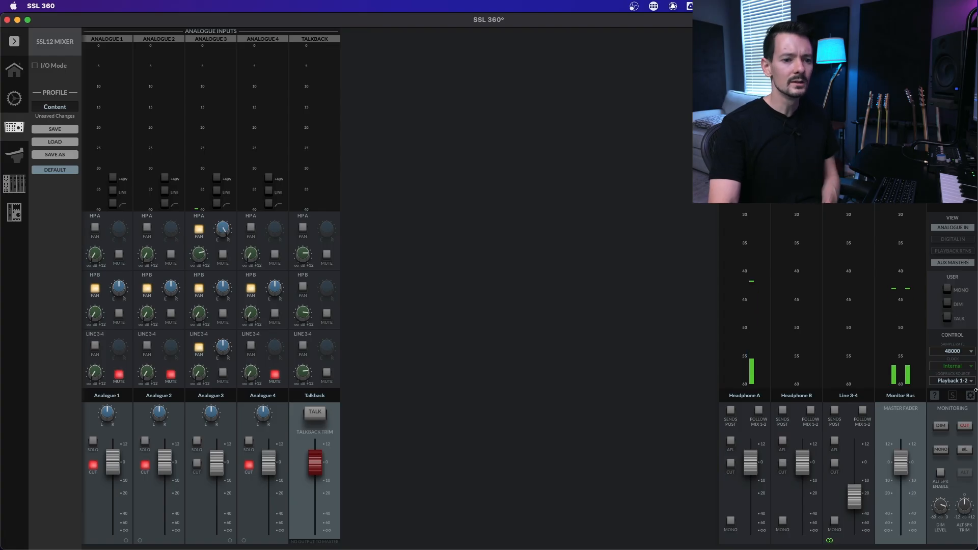
left_click(950, 321)
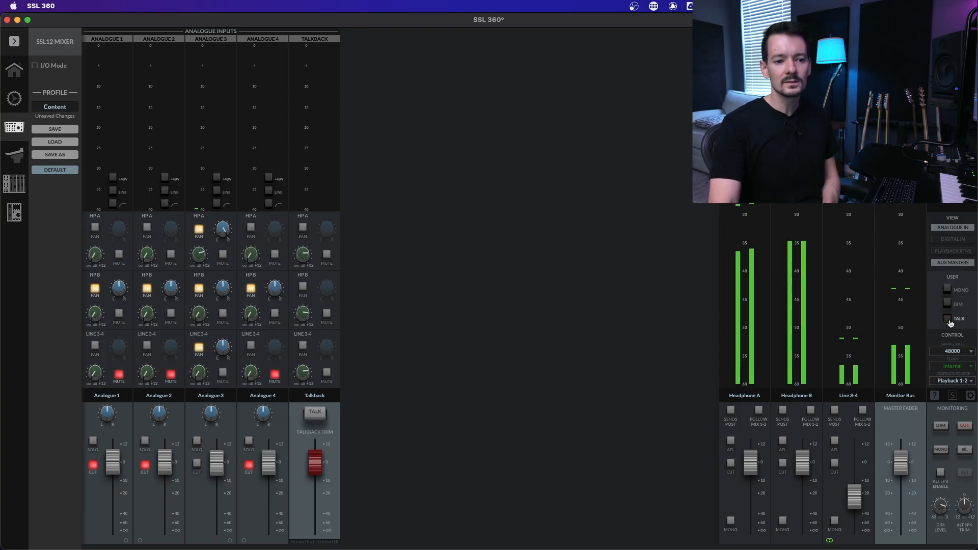
right_click(956, 321)
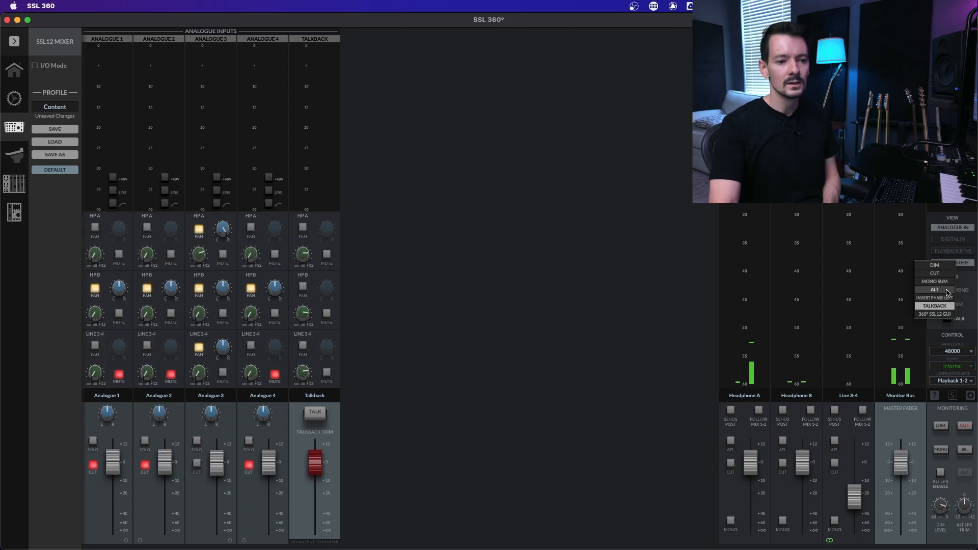
left_click(964, 318)
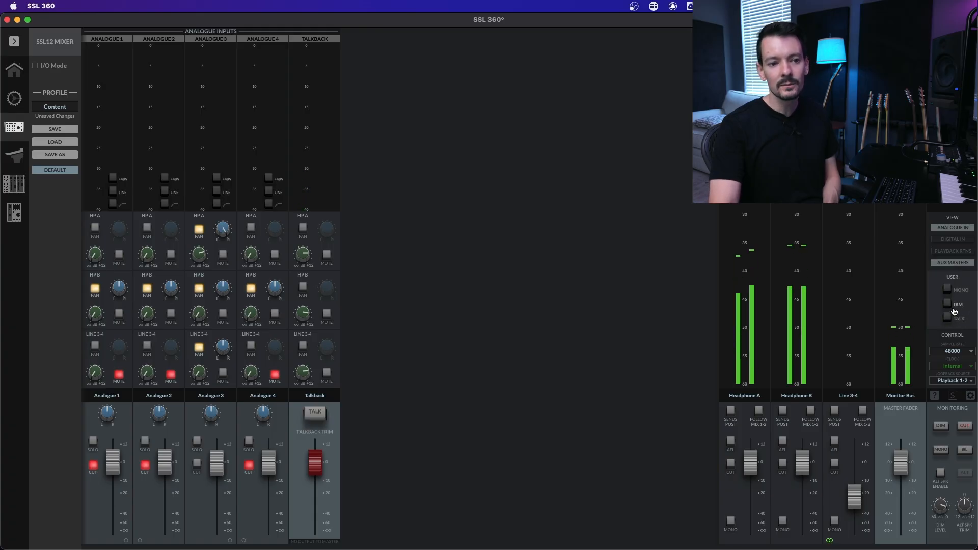
Try assigning 360° SSL12 GUI to the Dim user switch and restore its function to DIM
left_click(955, 306)
left_click(948, 299)
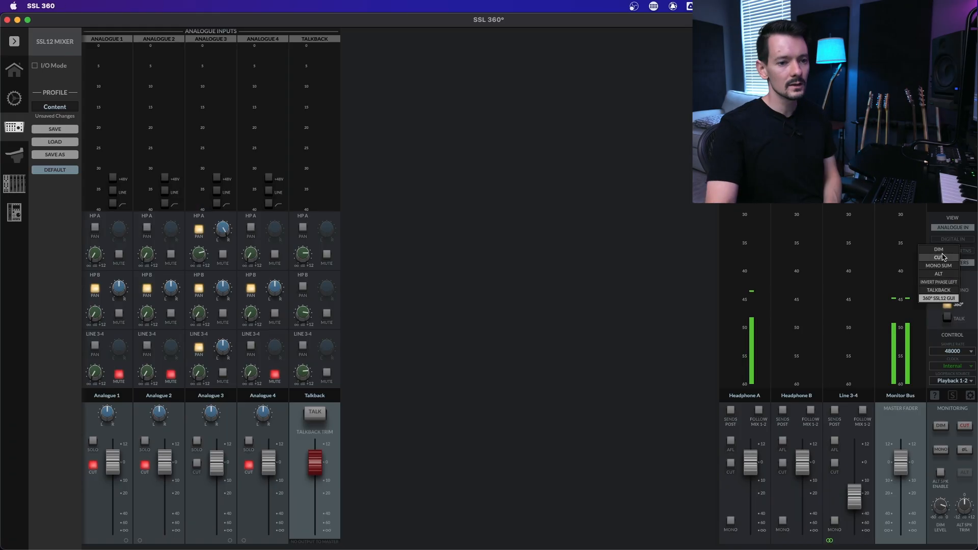
left_click(945, 252)
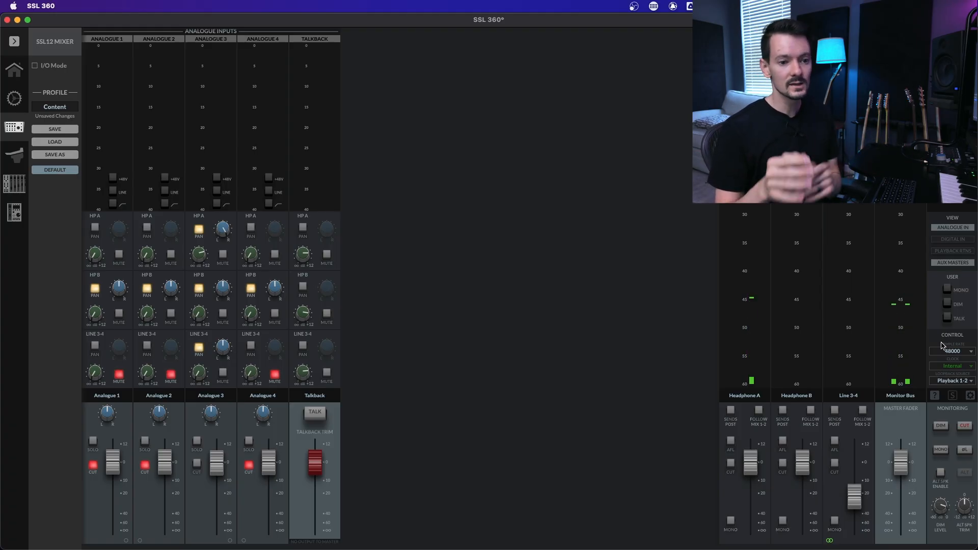
Check the clock source options, keep Internal selected, and view the loopback source options
left_click(962, 367)
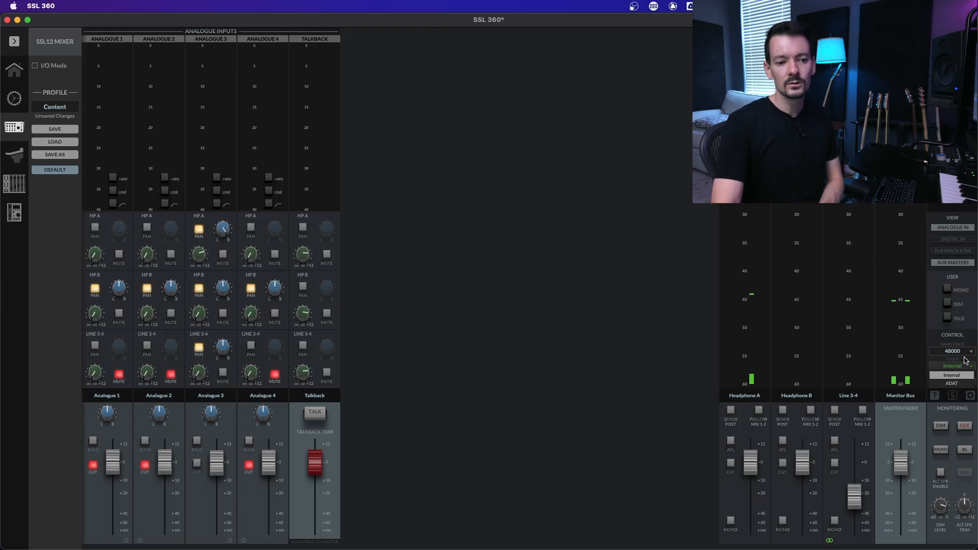
left_click(965, 375)
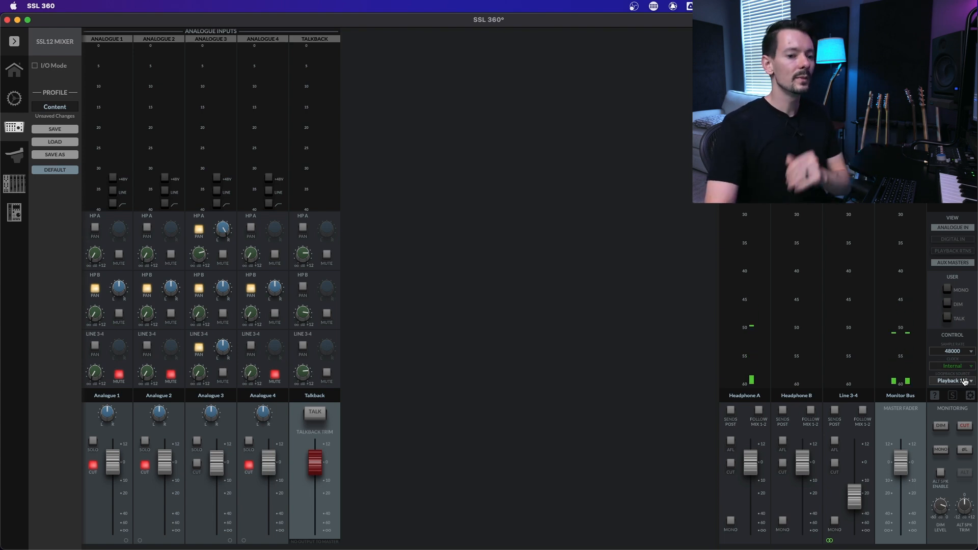
left_click(966, 381)
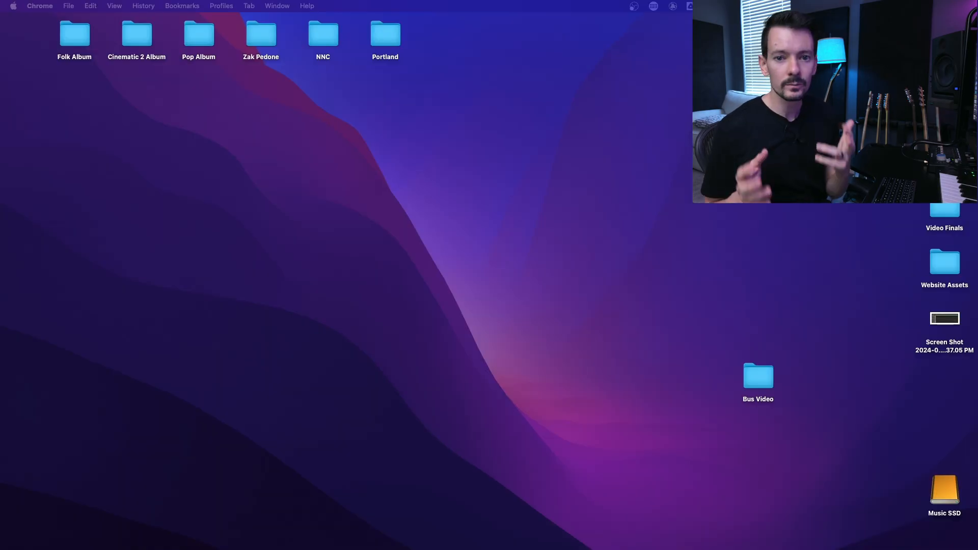
Return to SSL 360, play music from Spotify, and check its signal on the Playback 1-2 return
mouse_move(110, 548)
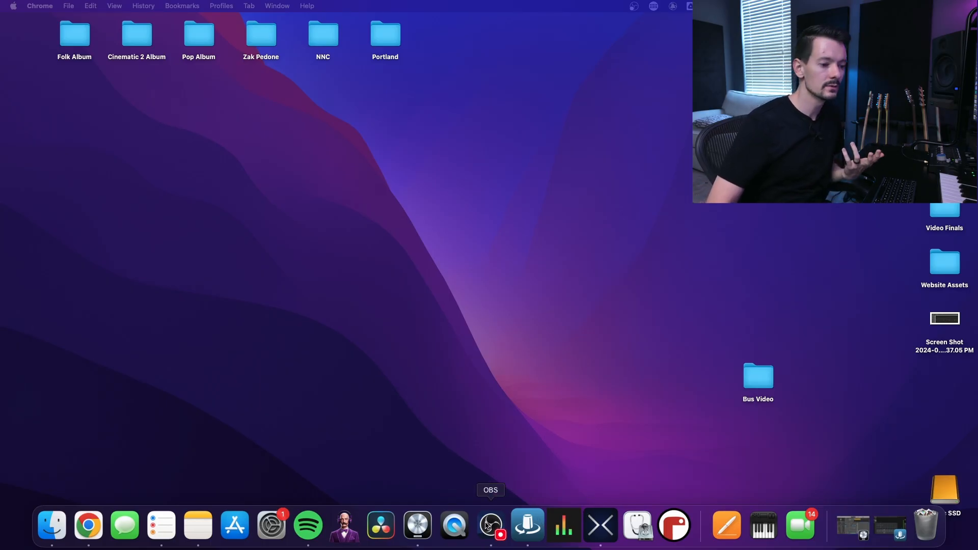
left_click(528, 532)
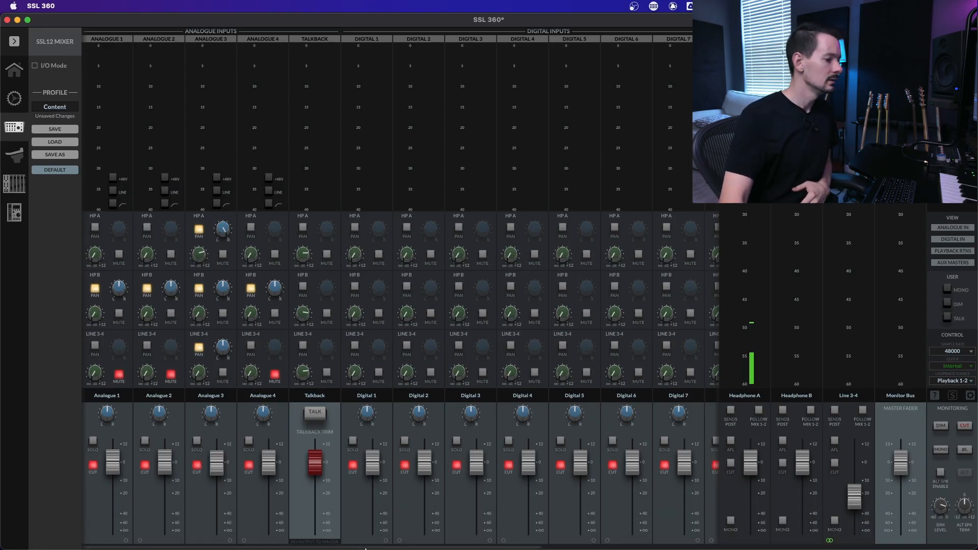
mouse_move(856, 549)
left_click(321, 526)
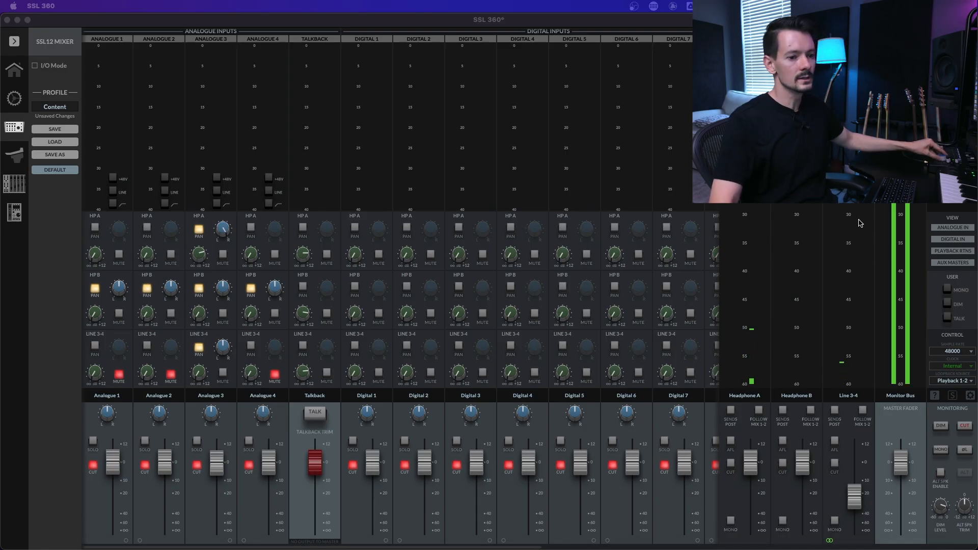
left_click_drag(407, 548, 584, 547)
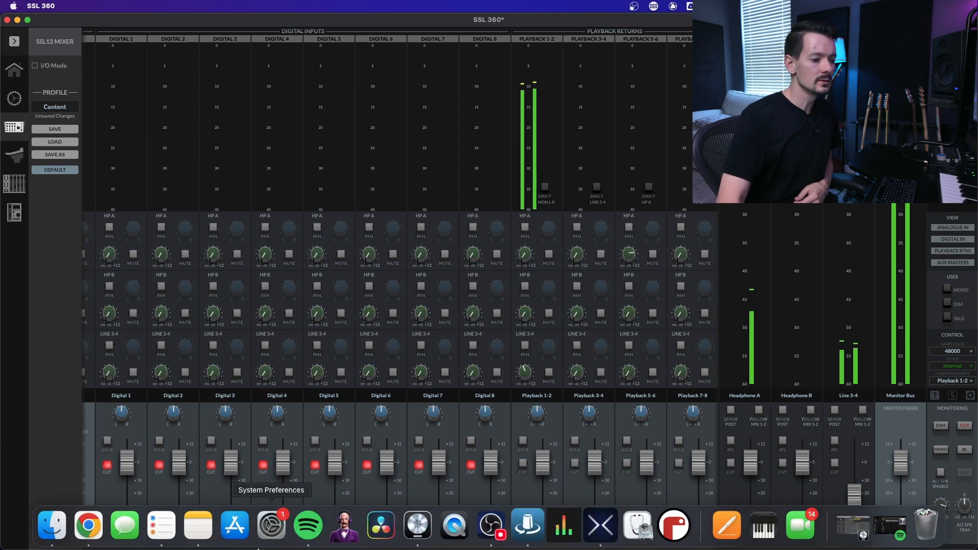
Switch to Logic Pro, create one audio track on Input 1, and limit the mixer view to Tracks
left_click(424, 543)
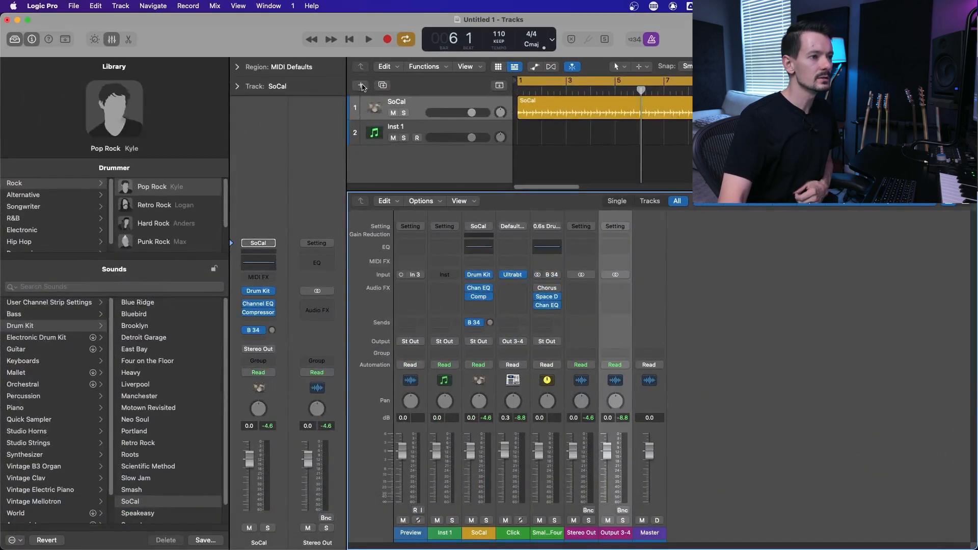
left_click(362, 86)
left_click(508, 187)
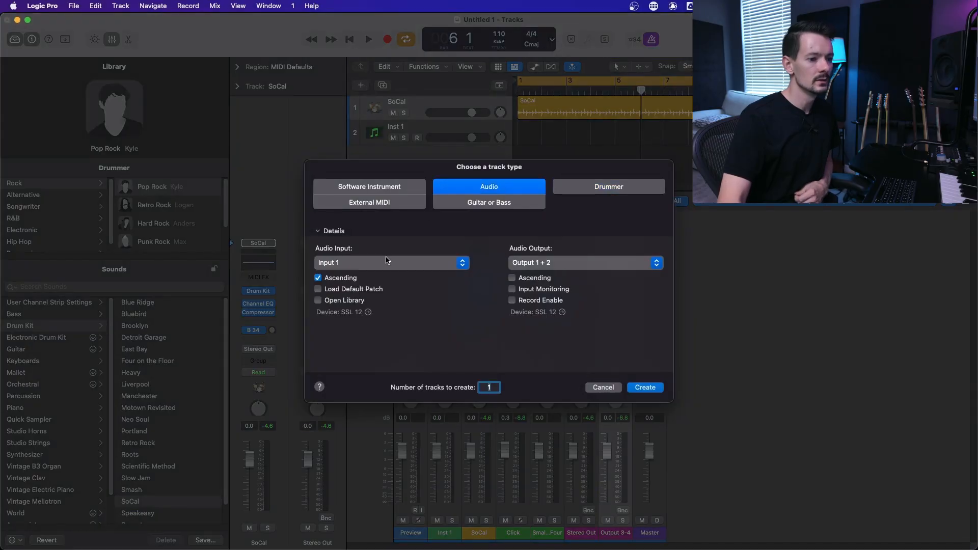
left_click(645, 388)
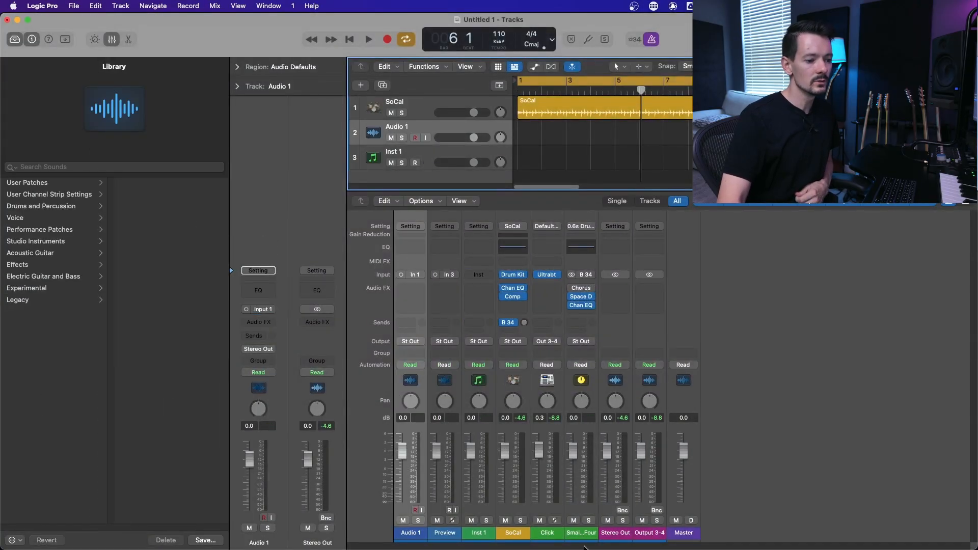
left_click(657, 202)
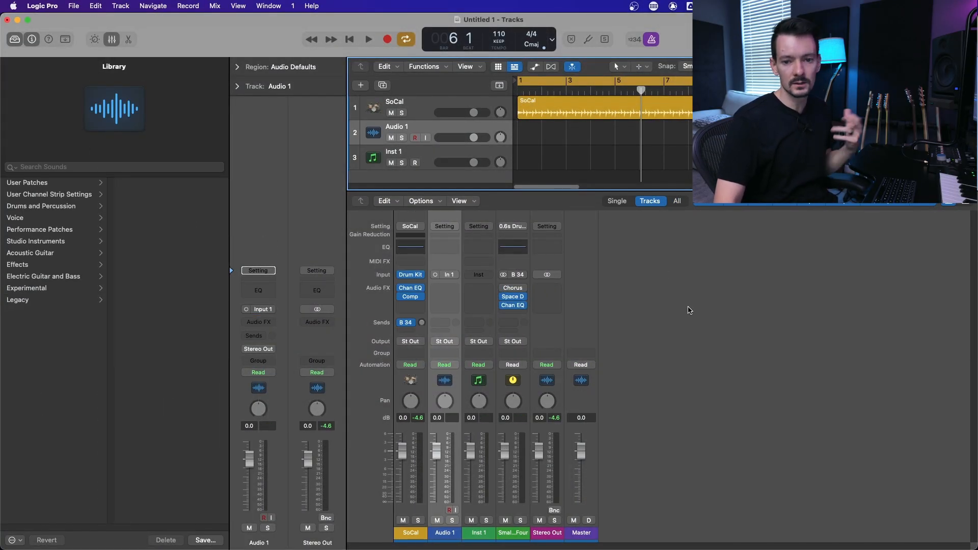
Mute the Audio 1 track, switch its input to stereo, review the available input pairs, and record-enable it
left_click(437, 520)
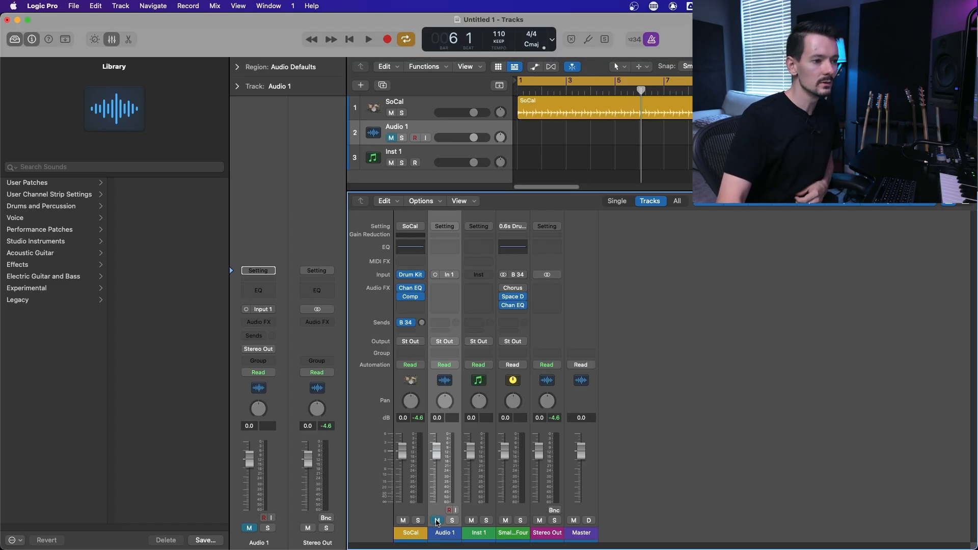
left_click(435, 275)
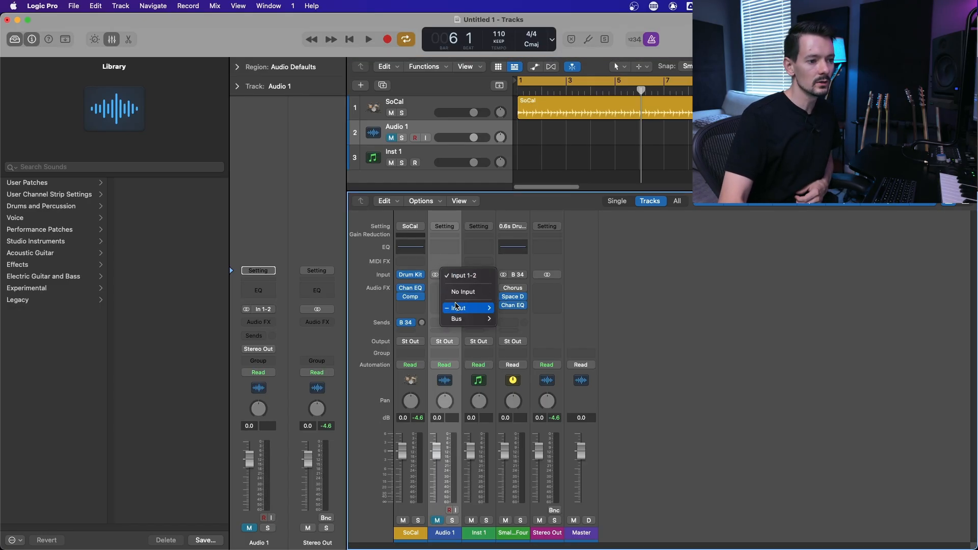
mouse_move(458, 310)
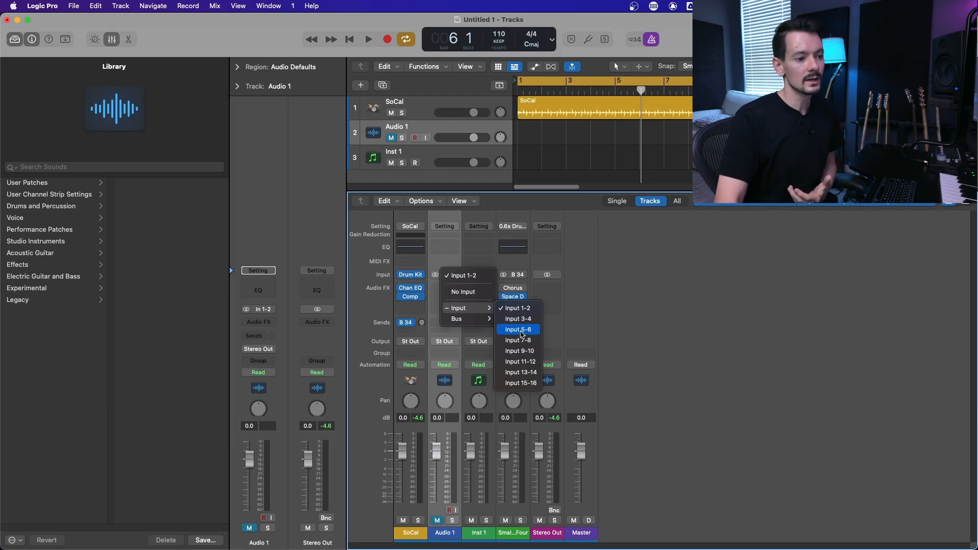
left_click(514, 358)
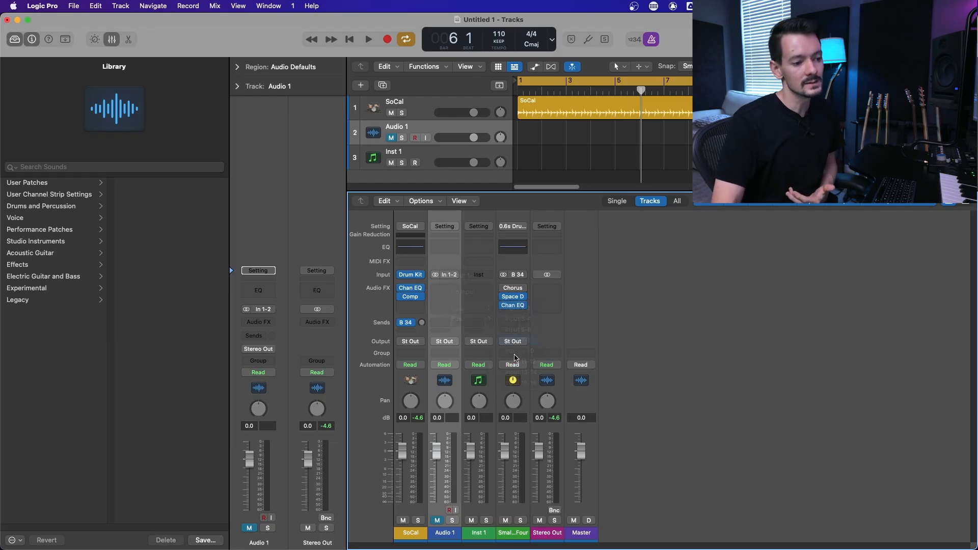
left_click(450, 510)
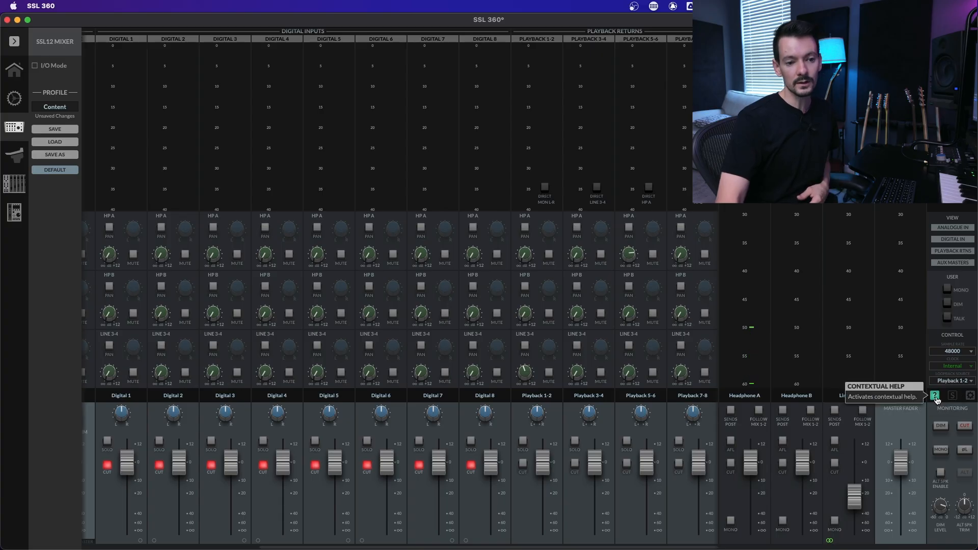
Turn off contextual help in SSL 360, solo Digital 2, 4 and 5, and clear all solos at once
left_click(935, 397)
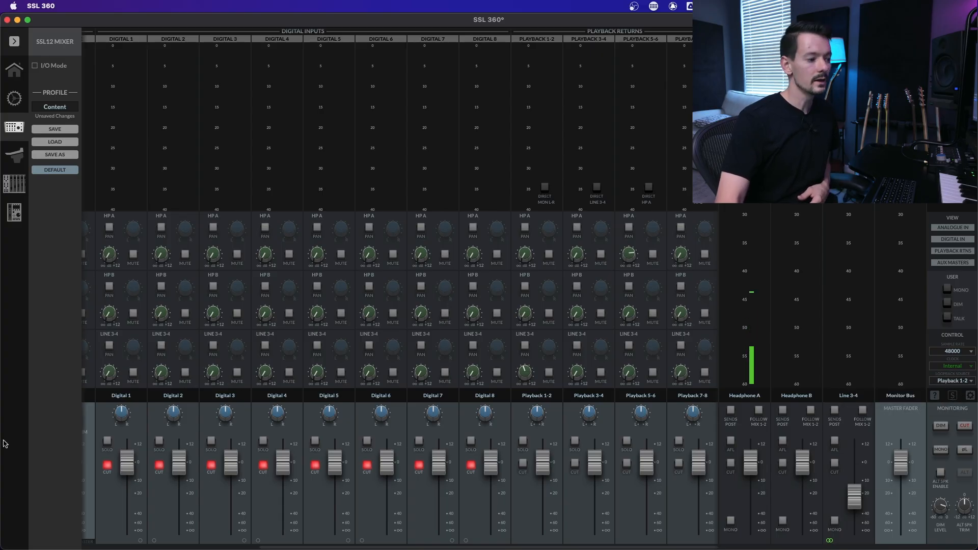
left_click(159, 441)
left_click(263, 441)
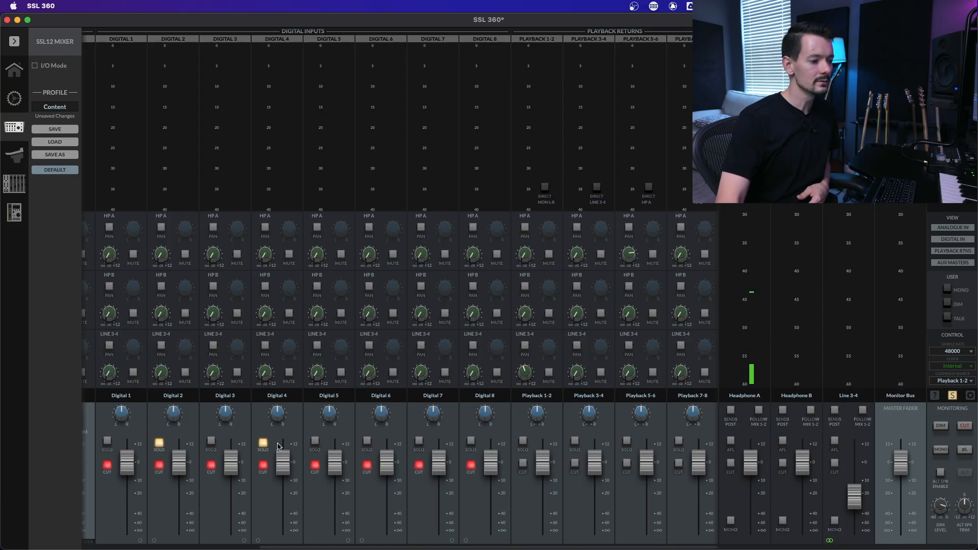
left_click(315, 441)
left_click(953, 396)
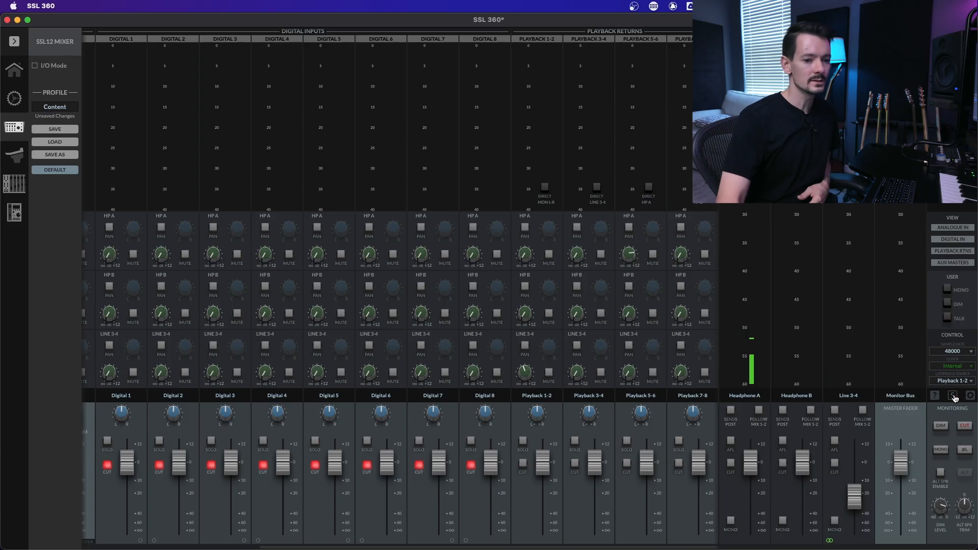
Open the SSL 12 settings and review the headphone mode options for the HP A output, leaving it on Standard
left_click(969, 396)
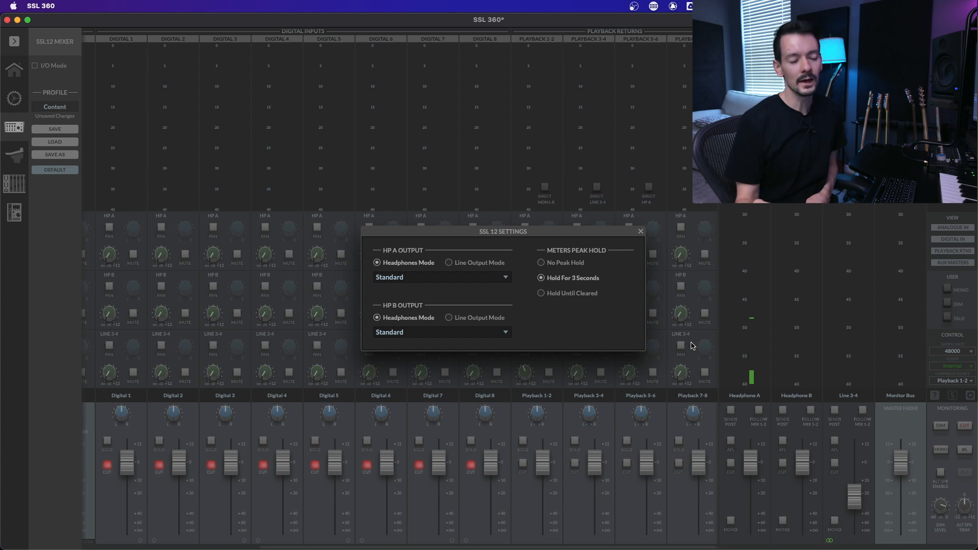
left_click(465, 277)
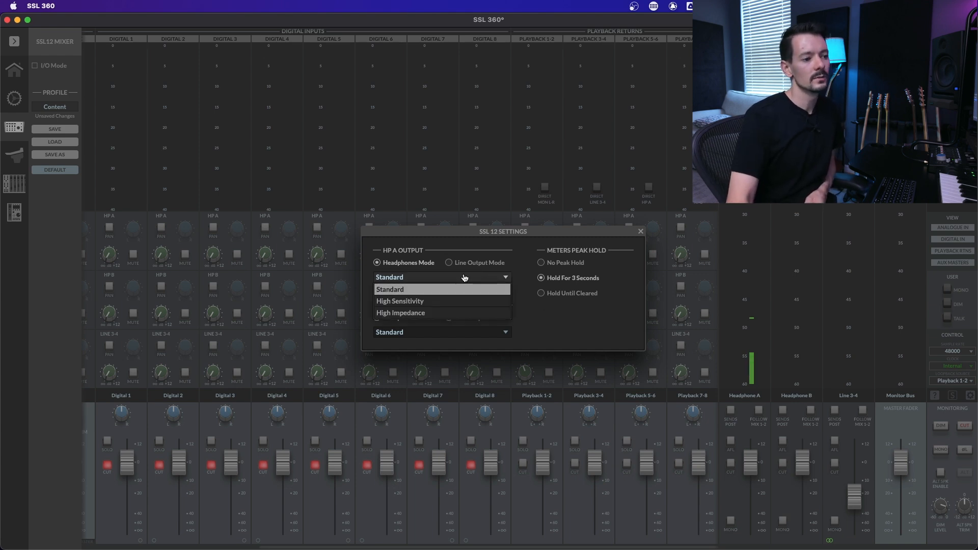
left_click(463, 278)
left_click(445, 278)
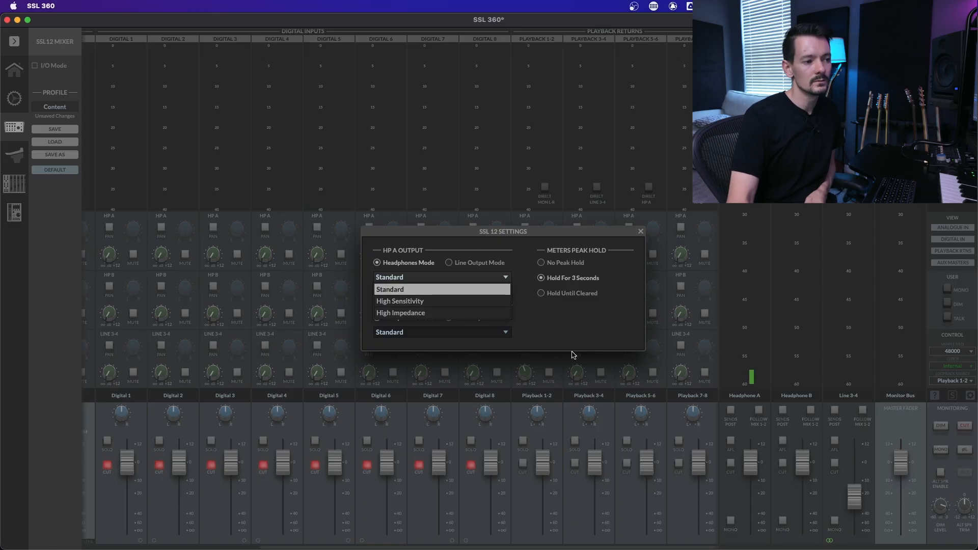
left_click(563, 338)
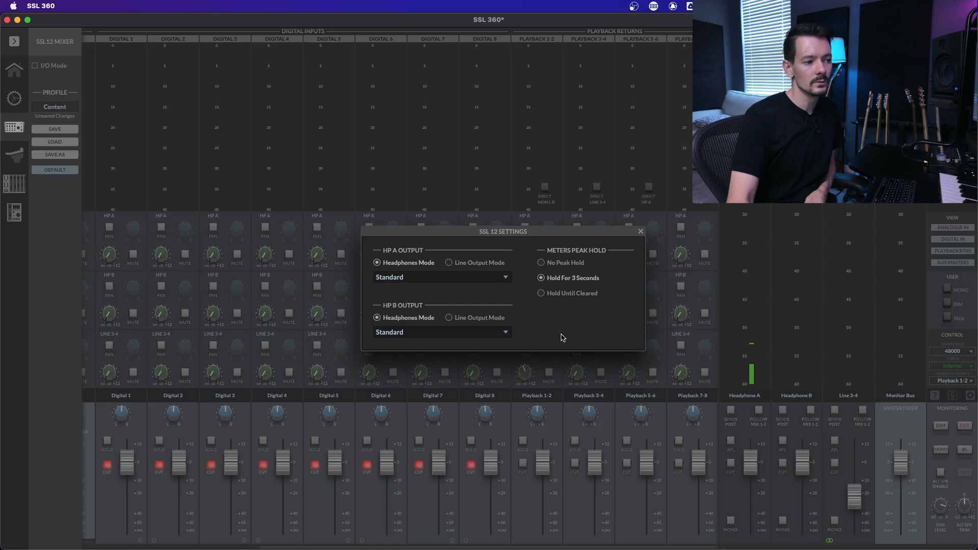
Try Line Output Mode on the HP A and HP B outputs, and return both to Headphones Mode
left_click(463, 266)
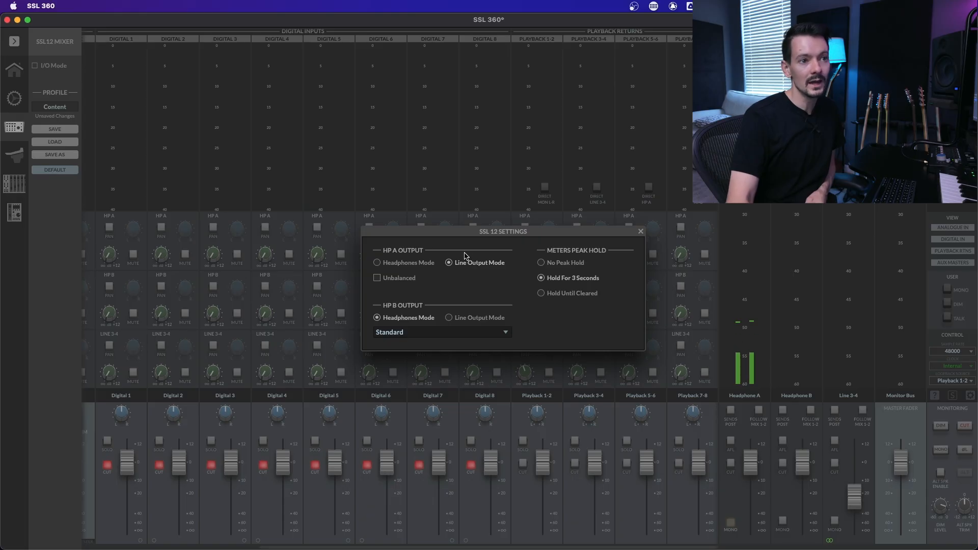
left_click(491, 320)
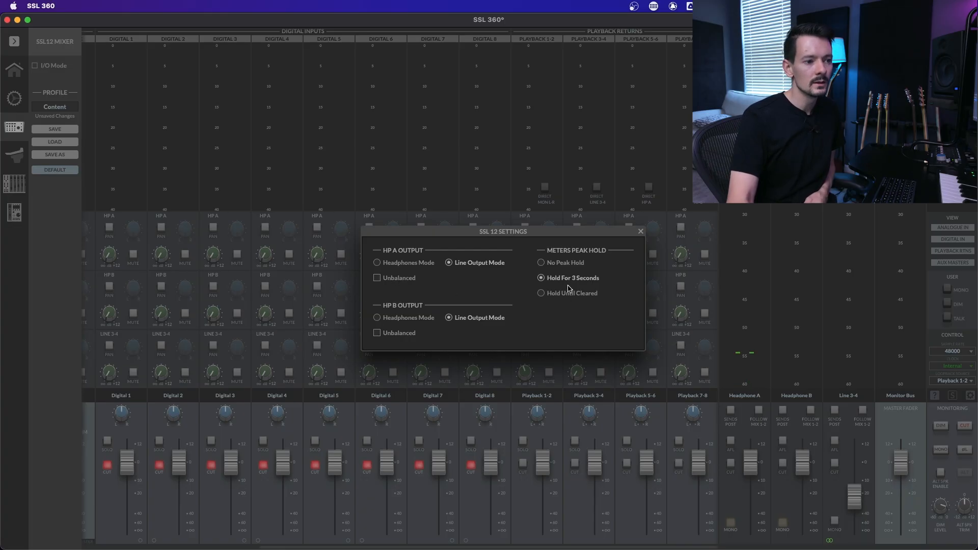
left_click(404, 263)
left_click(413, 319)
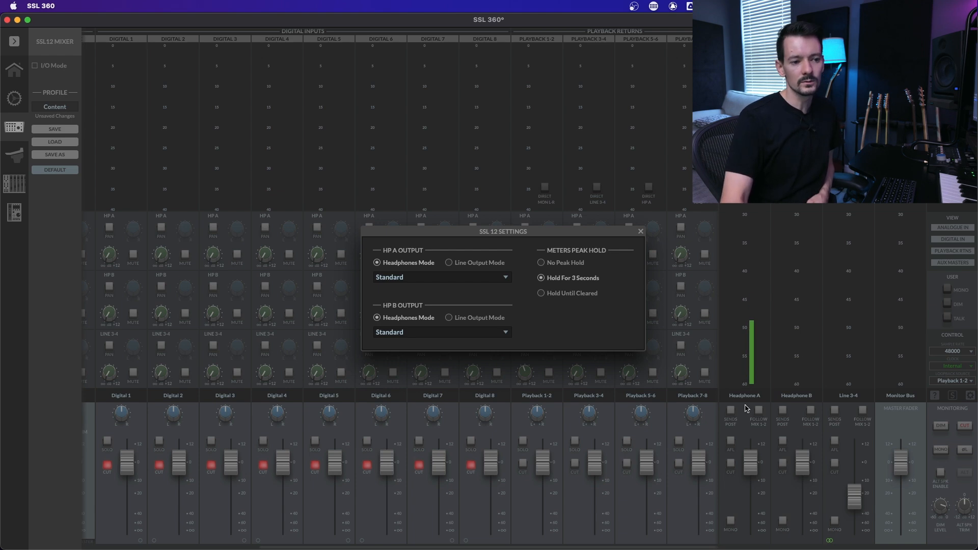
Try No Peak Hold and Hold Until Cleared for the meters, restore Hold For 3 Seconds, and close the settings
left_click(577, 264)
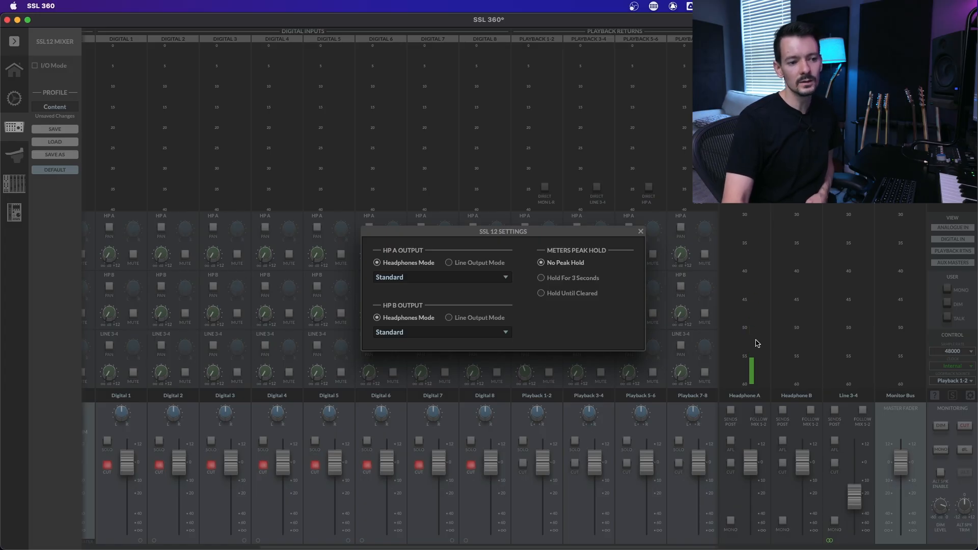
left_click(548, 294)
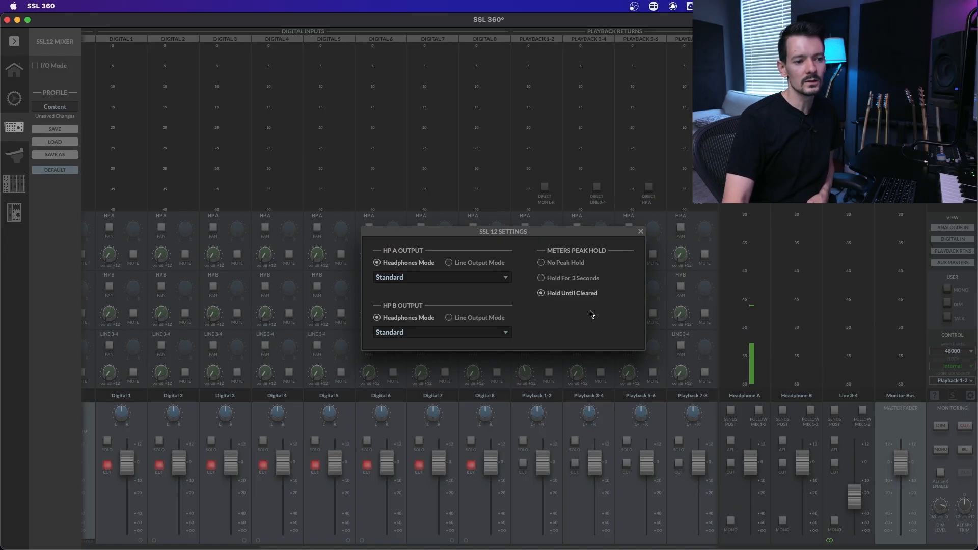
left_click(642, 233)
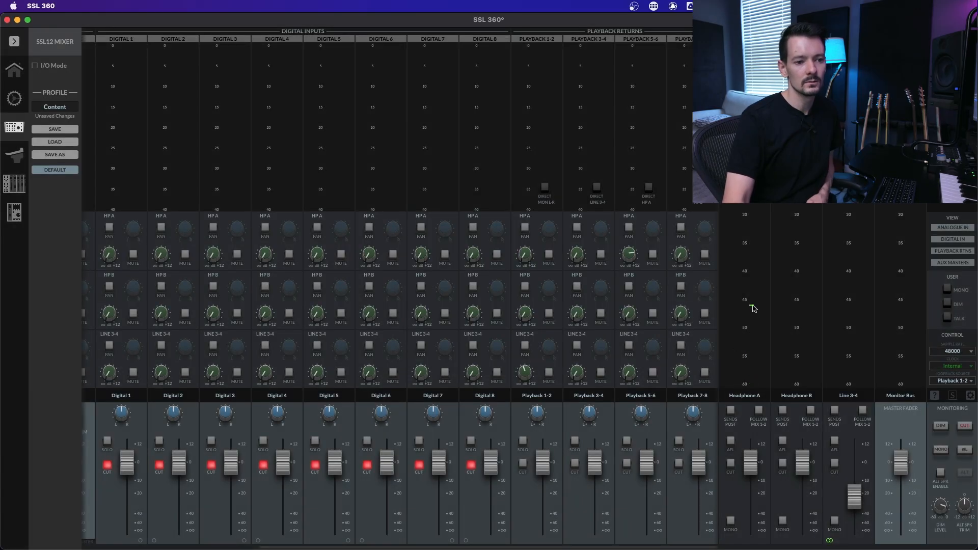
left_click(970, 395)
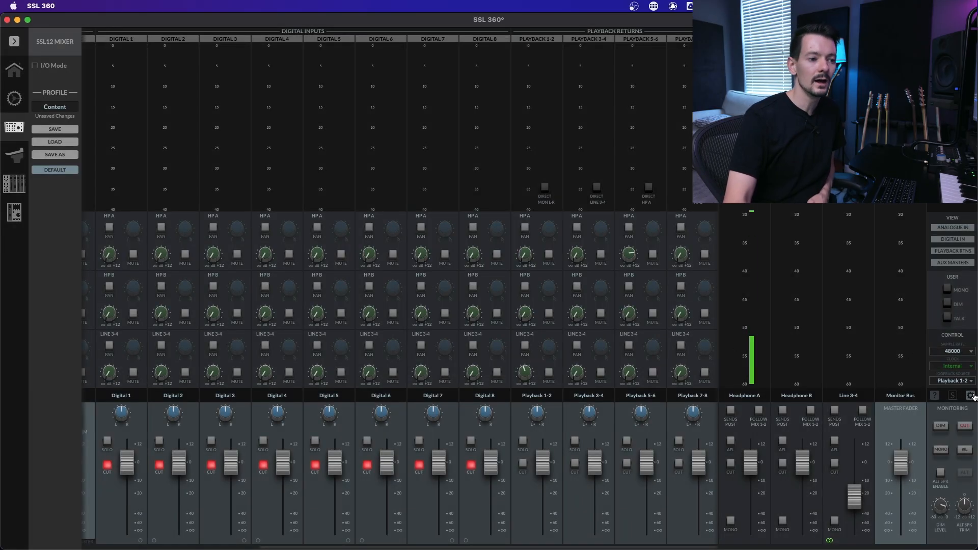
left_click(589, 279)
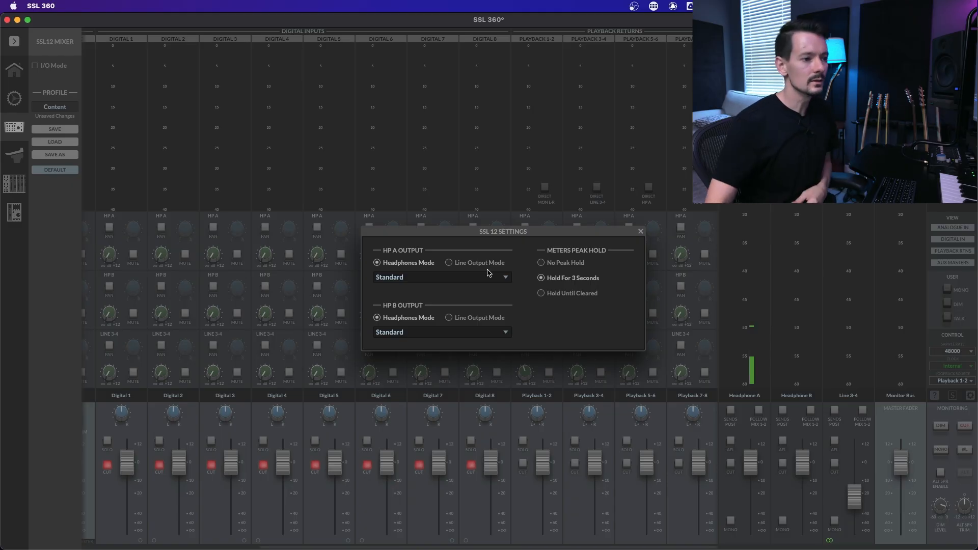
left_click(641, 232)
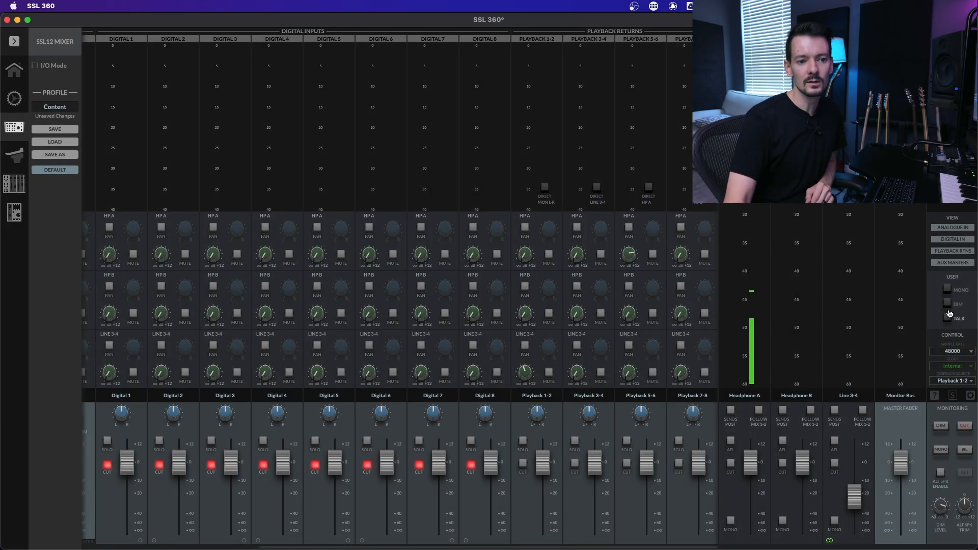
Toggle the monitor Dim on and off twice, using both the monitoring control and its assigned user switch
left_click(940, 428)
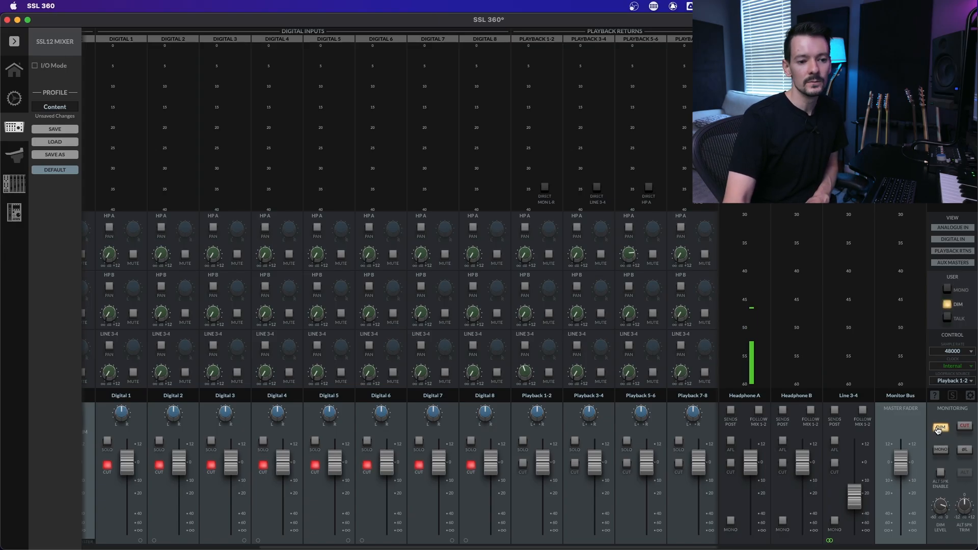
left_click(940, 428)
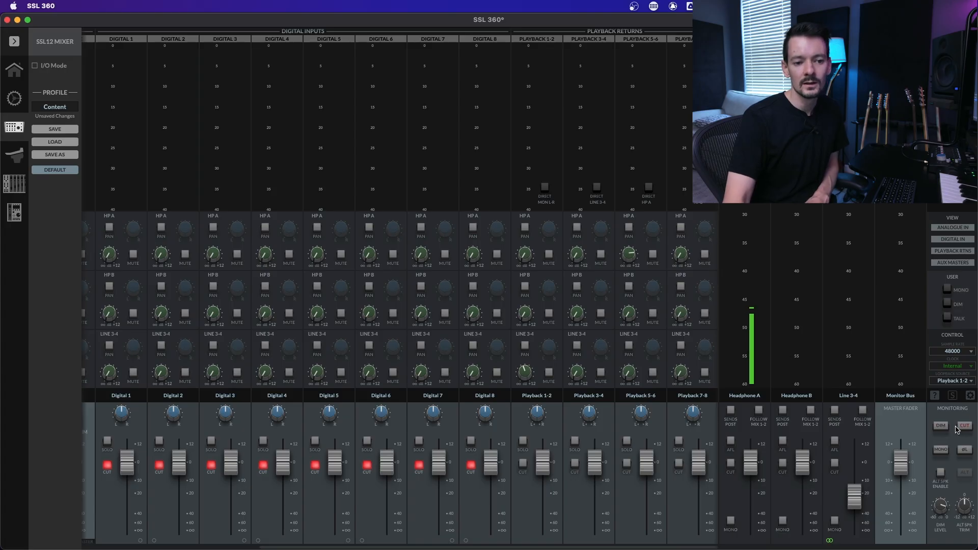
left_click(941, 427)
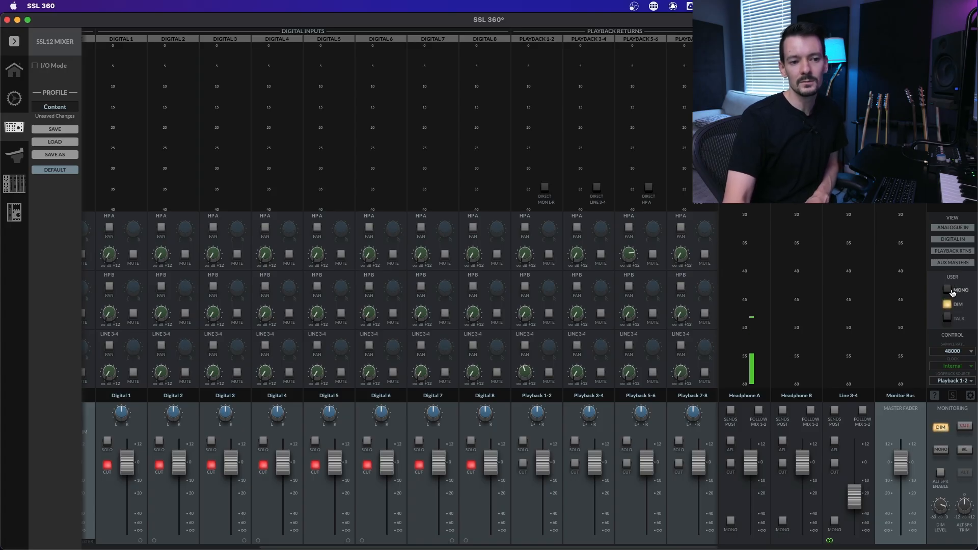
left_click(956, 306)
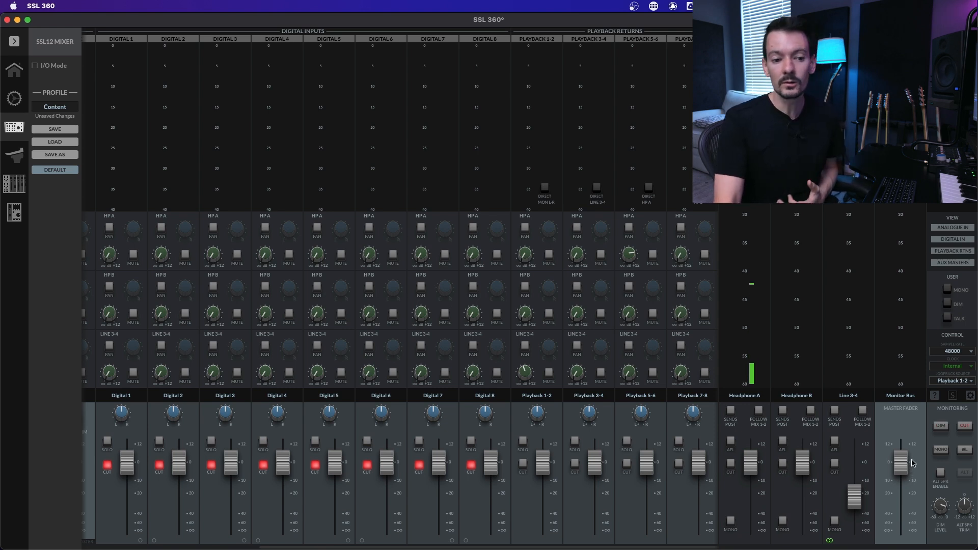
Enable the alternate speakers, switch Alt monitoring on and off, and adjust the Alt speaker trim to -0.3 dB
mouse_move(935, 503)
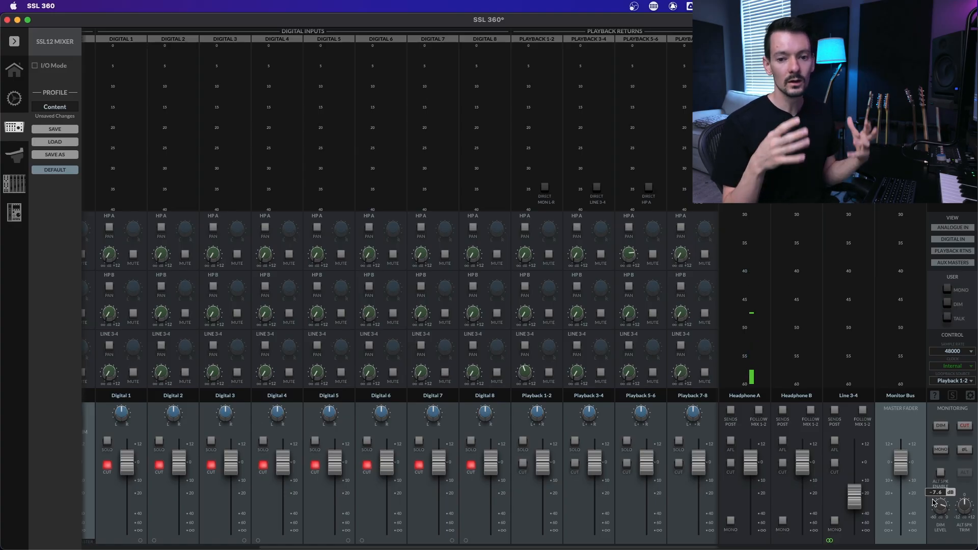
left_click(941, 474)
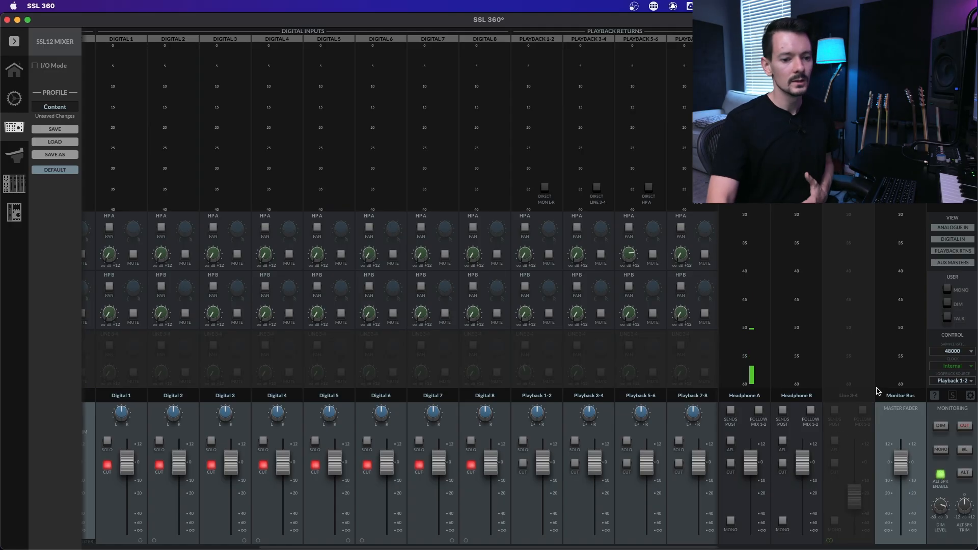
left_click(964, 475)
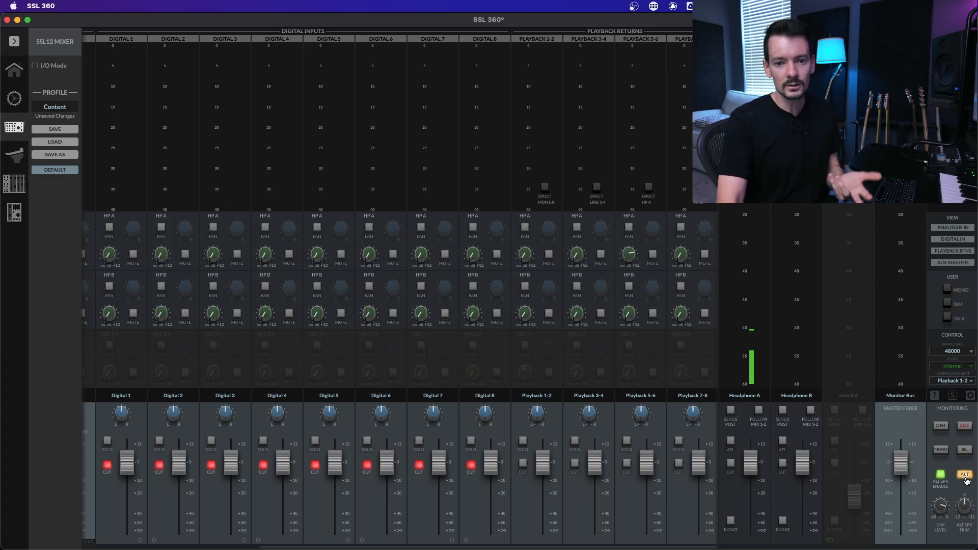
left_click(966, 479)
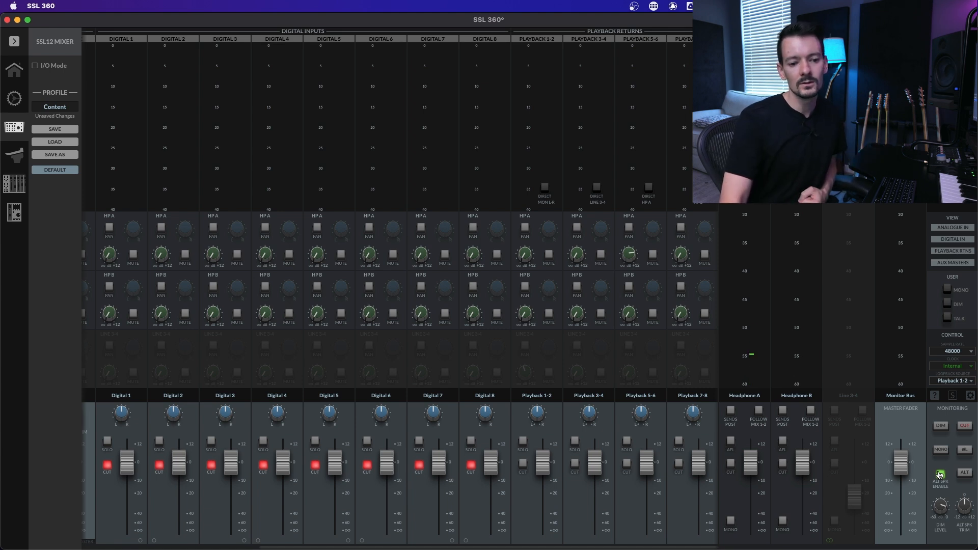
mouse_move(964, 507)
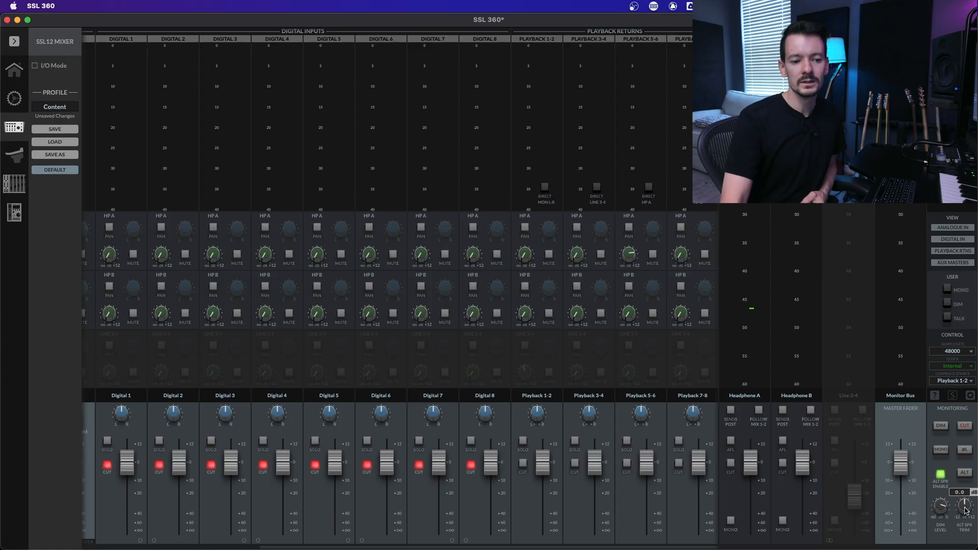
mouse_move(963, 508)
left_mouse_down()
mouse_move(963, 518)
mouse_move(963, 509)
left_mouse_up()
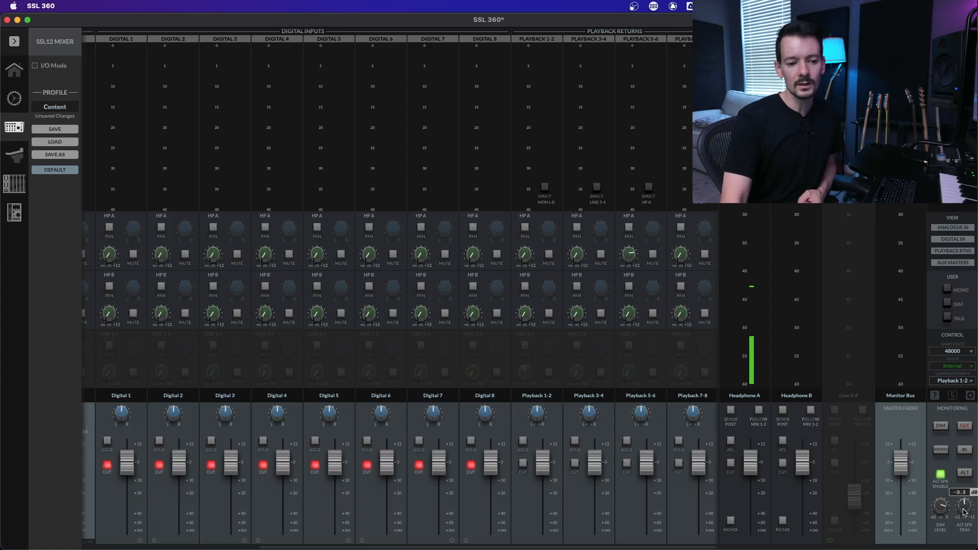
Switch the mixer to I/O Mode to view its input and output routing, and turn the mode off again
left_click(45, 68)
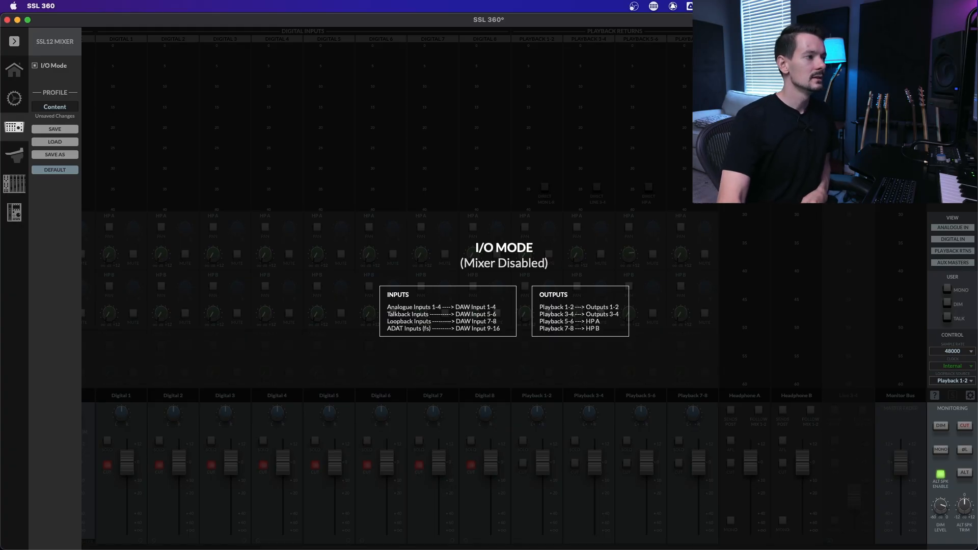
left_click(36, 66)
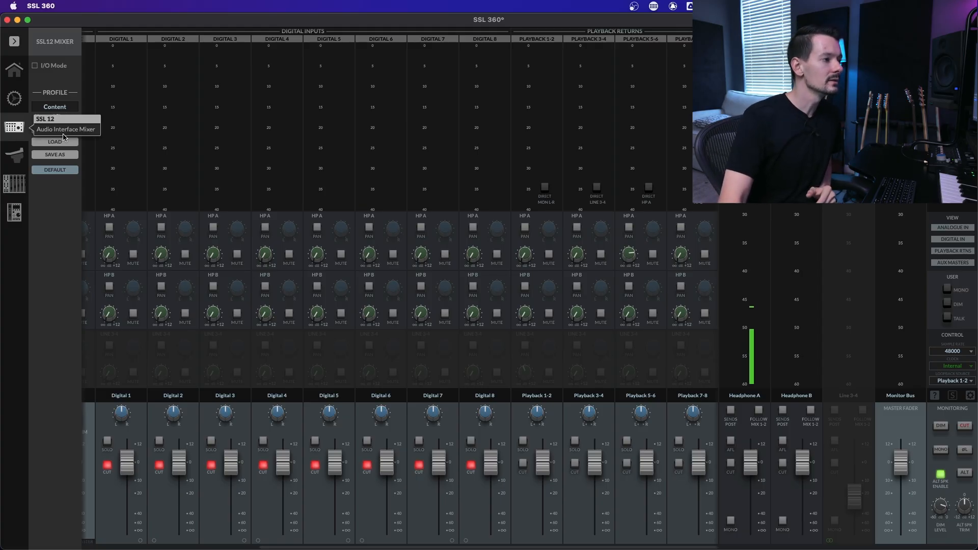
Save the current mixer setup as a new profile named Alt Speaker in the SSL12 folder
left_click(54, 154)
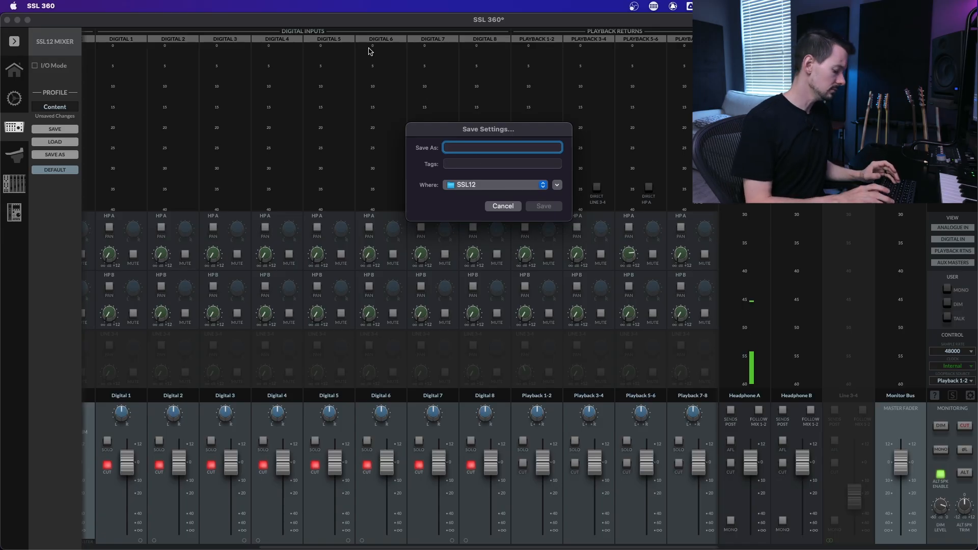
type("Alt ")
type("Spe")
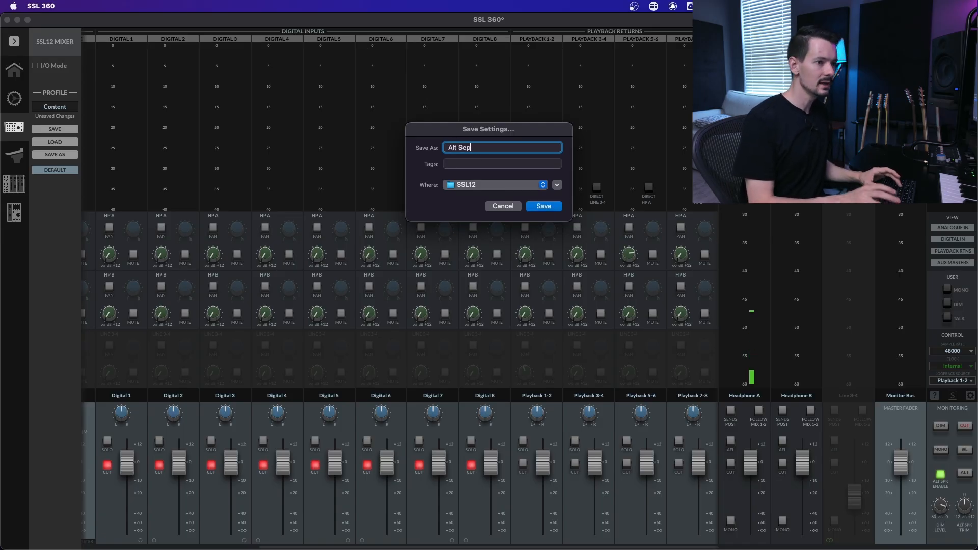
type("aker")
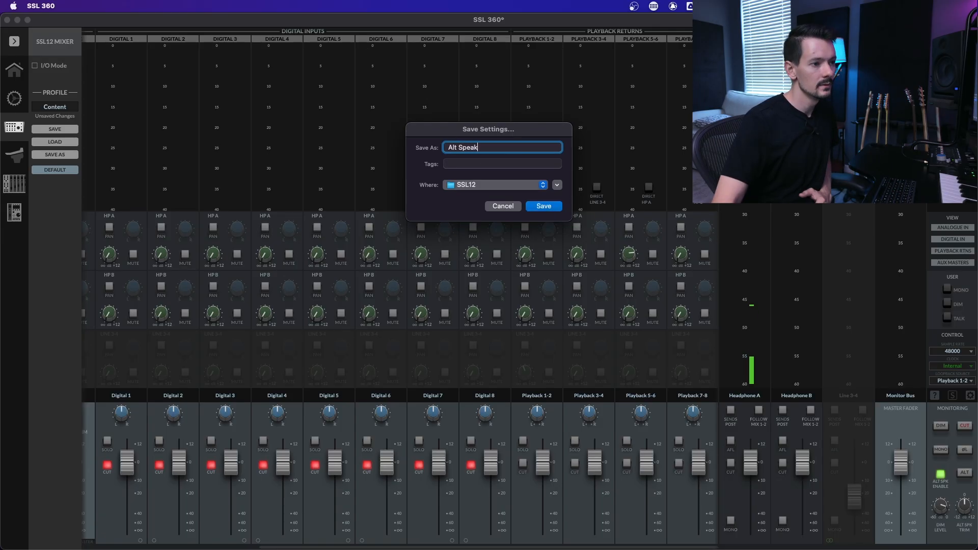
left_click(559, 206)
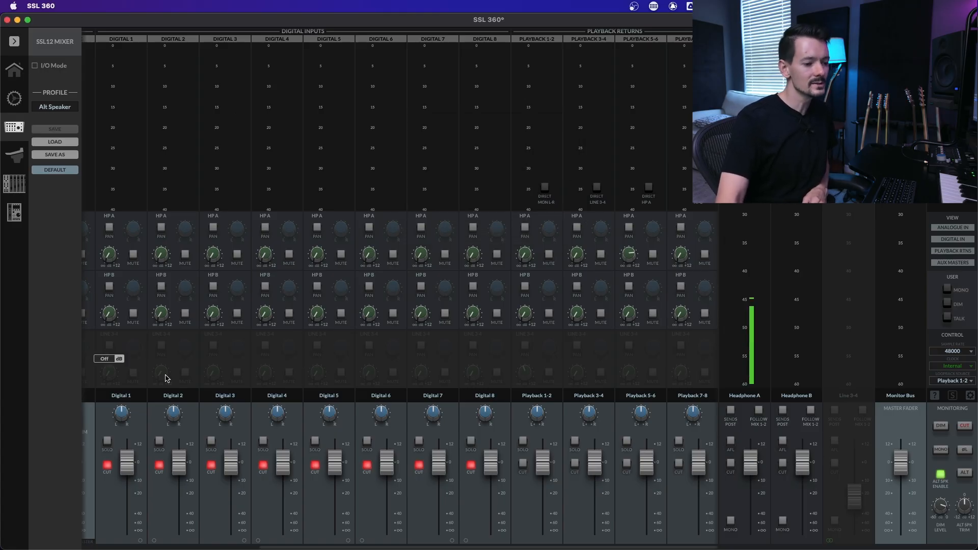
Check the analogue channels and Alt speaker trim, and load the Content.xml profile
left_click_drag(510, 547, 169, 541)
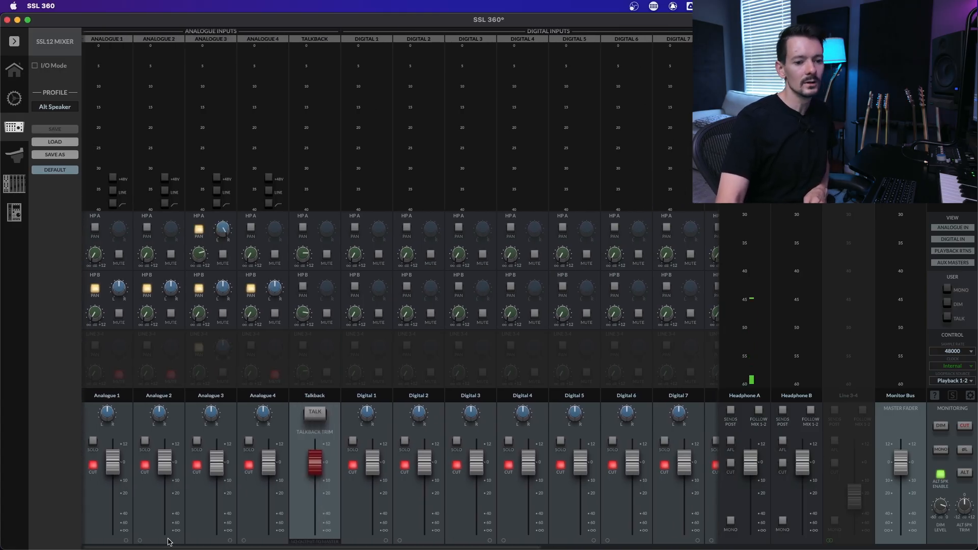
mouse_move(963, 505)
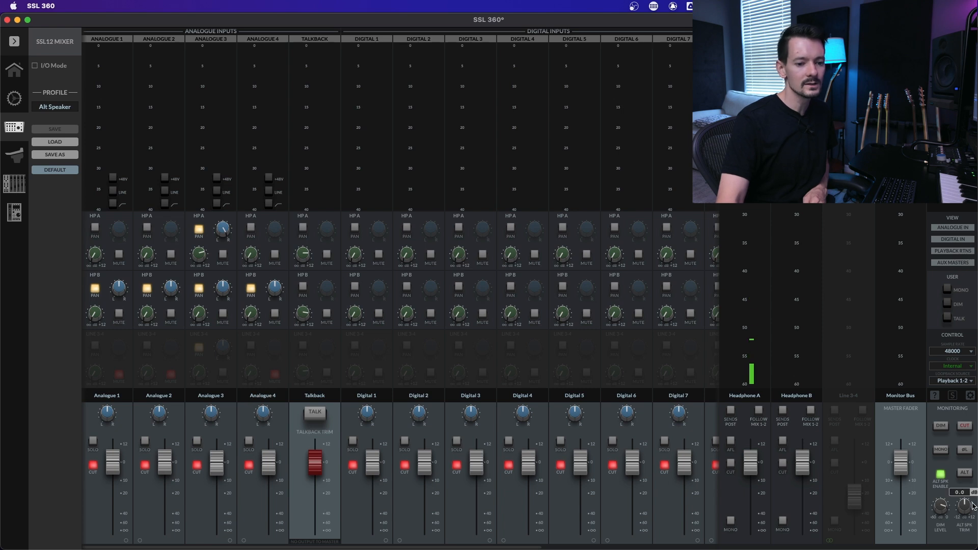
left_click(63, 146)
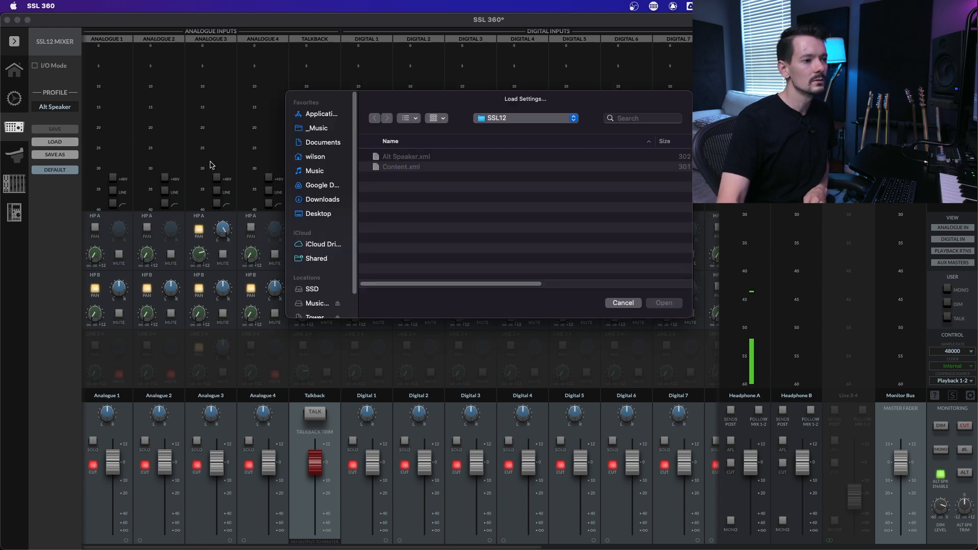
left_click(400, 167)
left_click(664, 303)
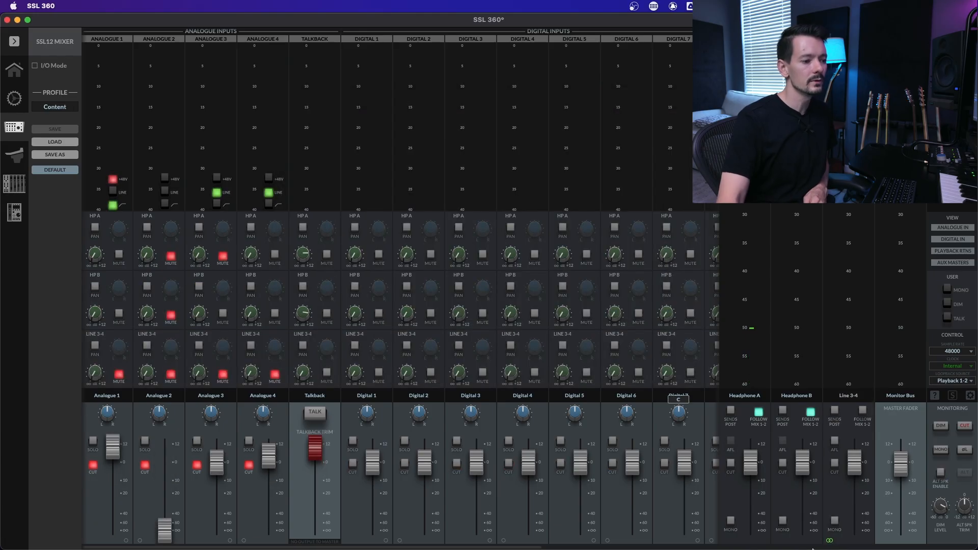